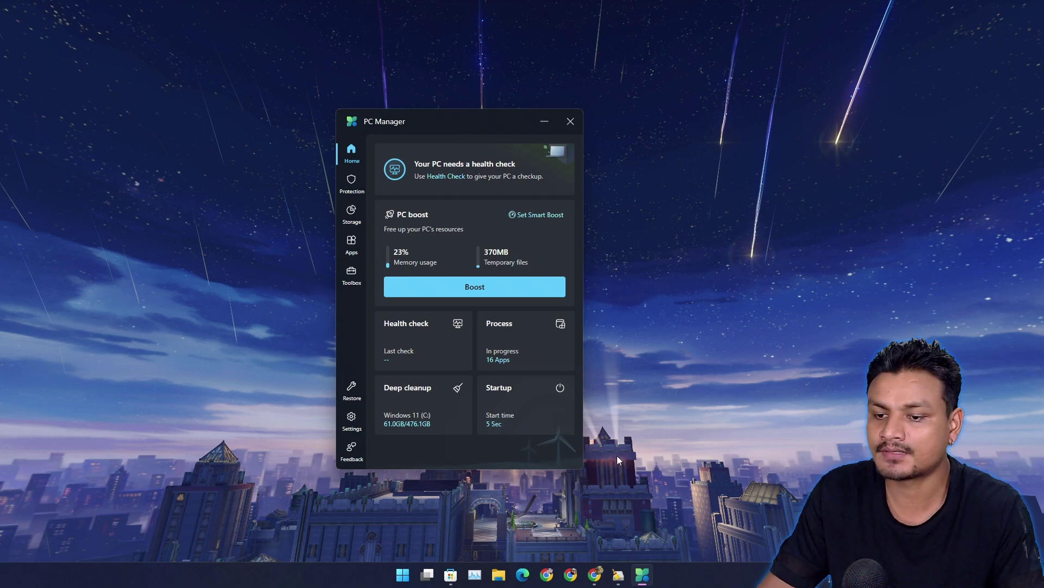
Browse the PC Manager product web page, then hide the browser
left_click(594, 575)
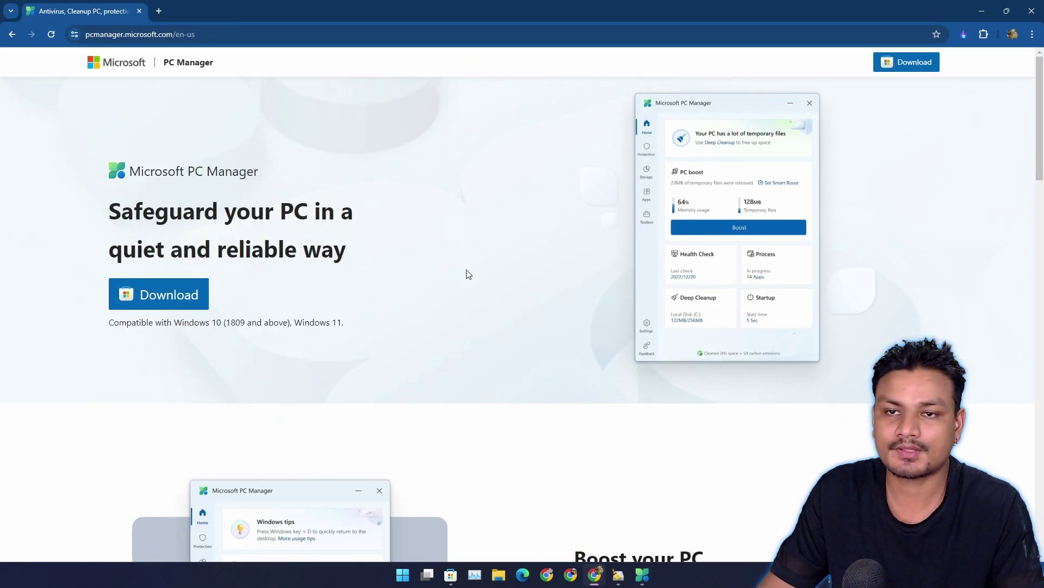
scroll(479, 275, "down", 3)
scroll(524, 263, "up", 3)
scroll(508, 263, "down", 20)
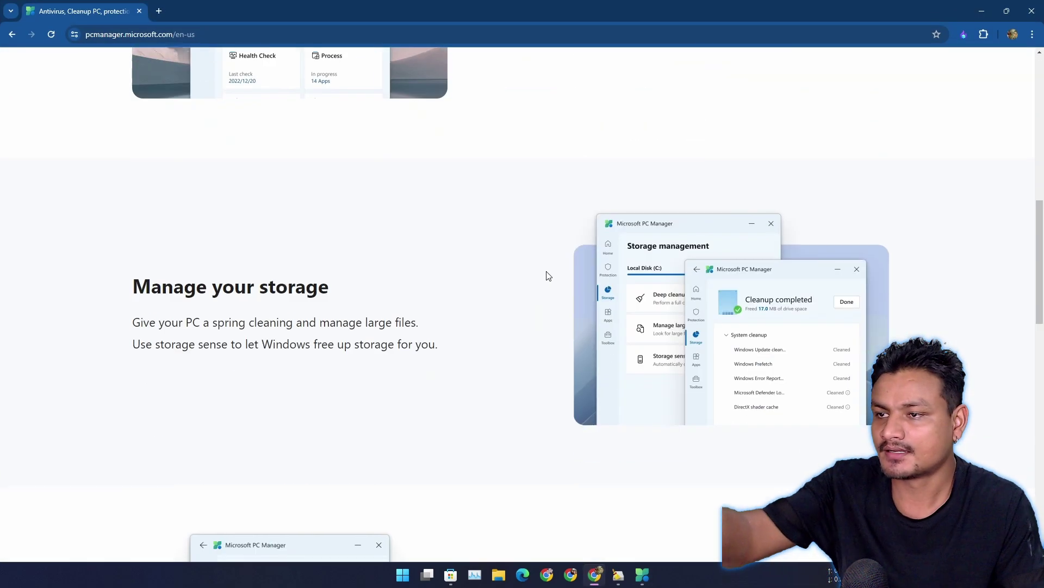
left_click(982, 10)
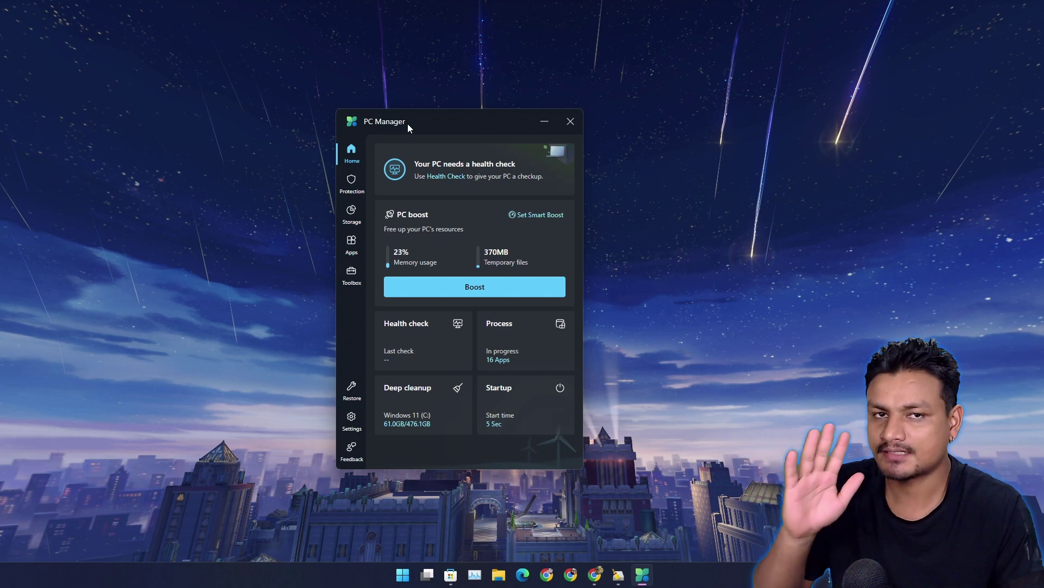
Minimize PC Manager, launch BleachBit, scroll its cleaner list, then minimize BleachBit
left_click(545, 121)
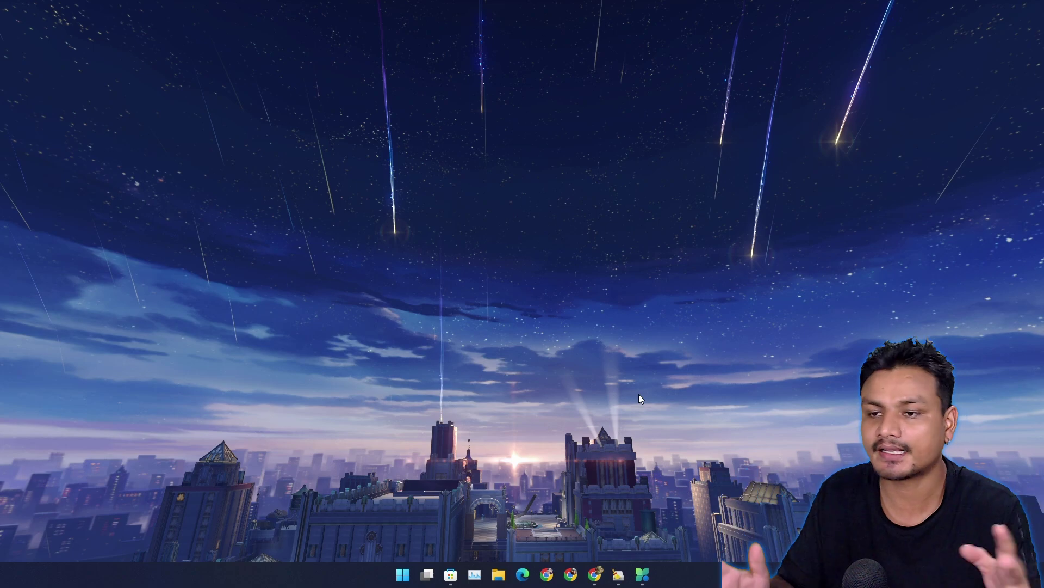
left_click(619, 574)
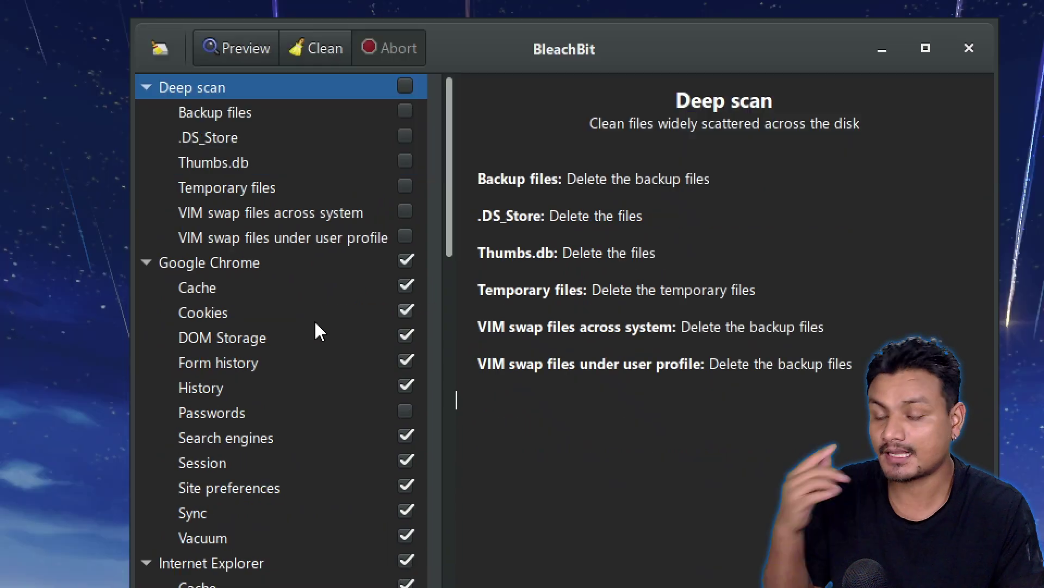
scroll(308, 424, "down", 6)
scroll(317, 318, "down", 10)
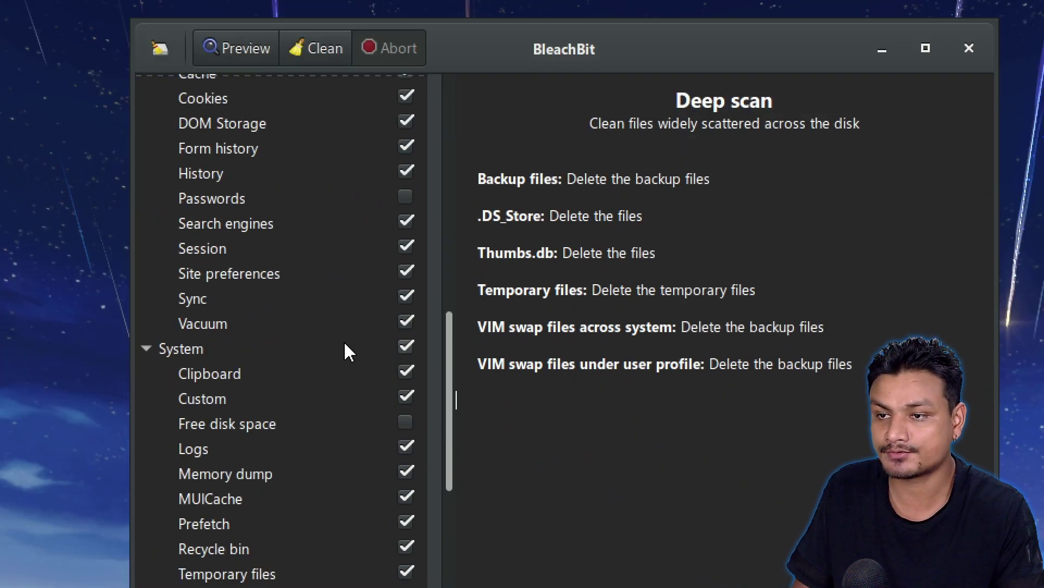
scroll(449, 564, "down", 3)
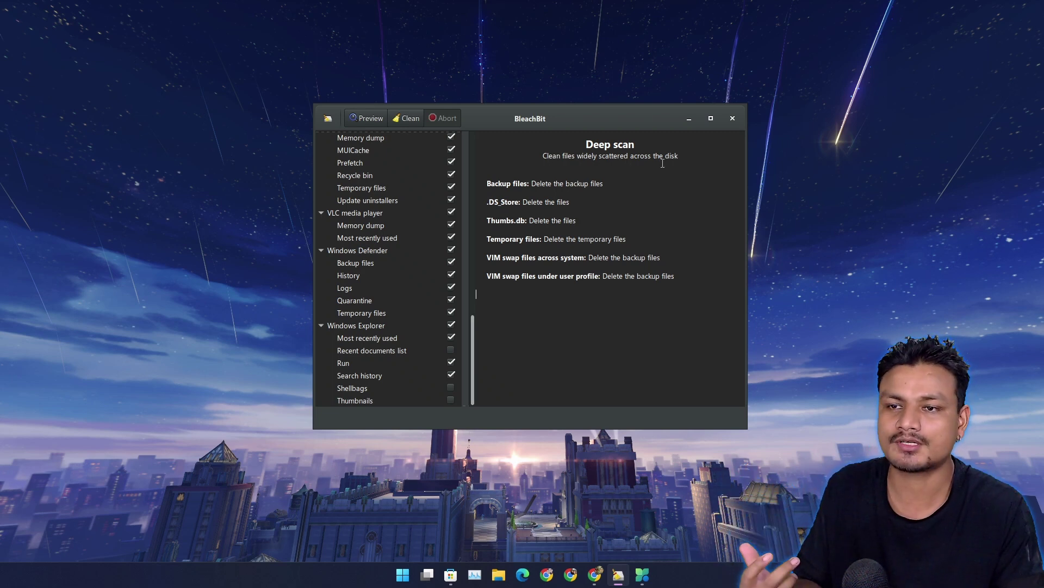
left_click(689, 119)
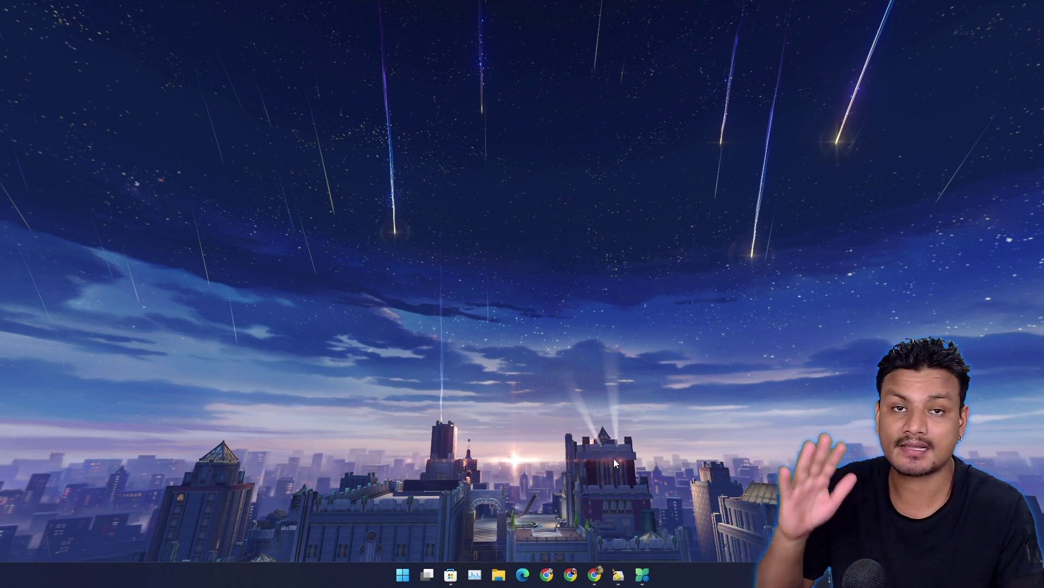
left_click(618, 575)
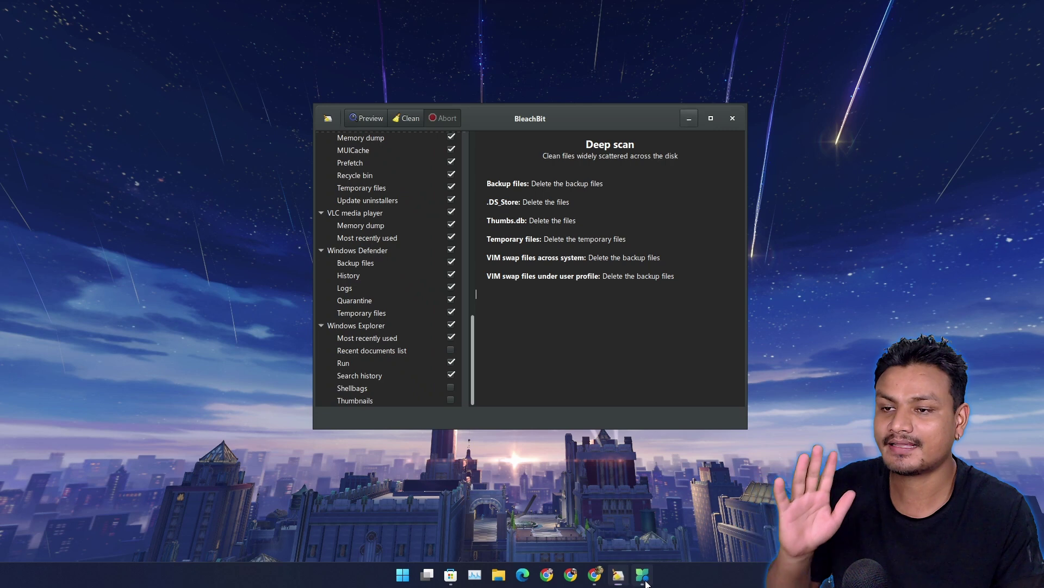
left_click(643, 575)
left_click_drag(439, 120, 623, 159)
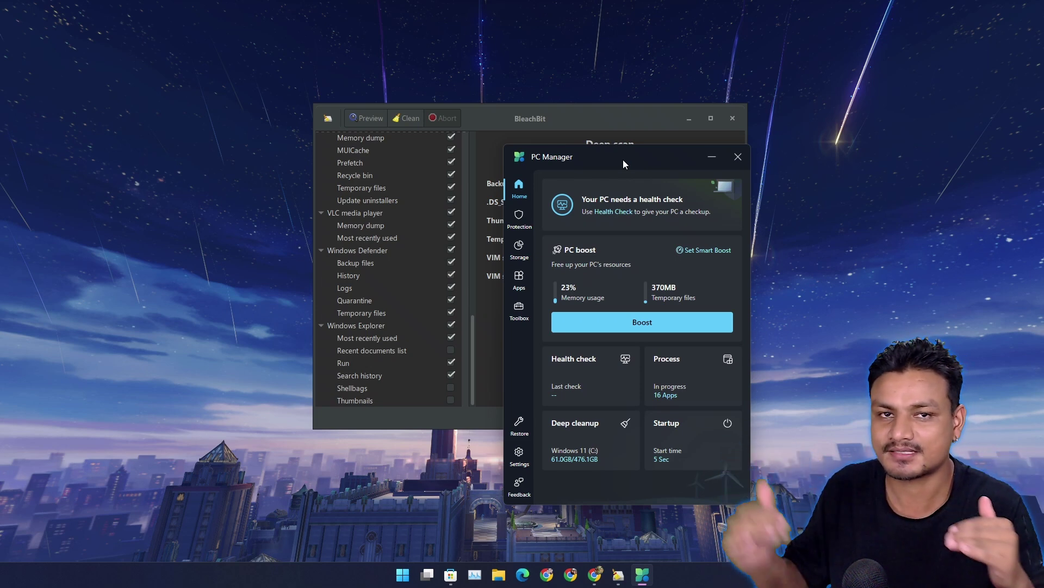
left_click_drag(623, 159, 593, 113)
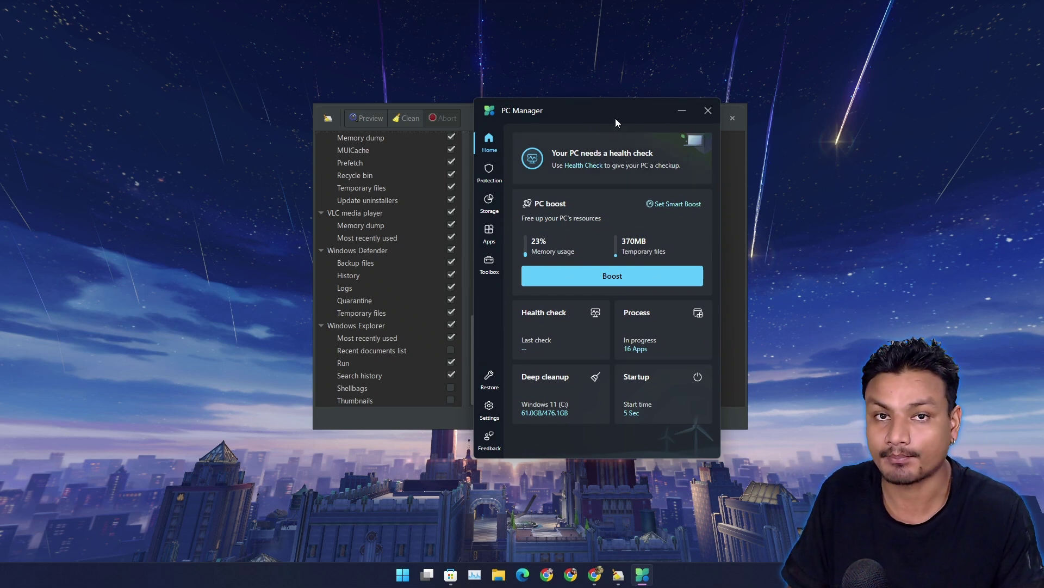
left_click_drag(616, 118, 636, 273)
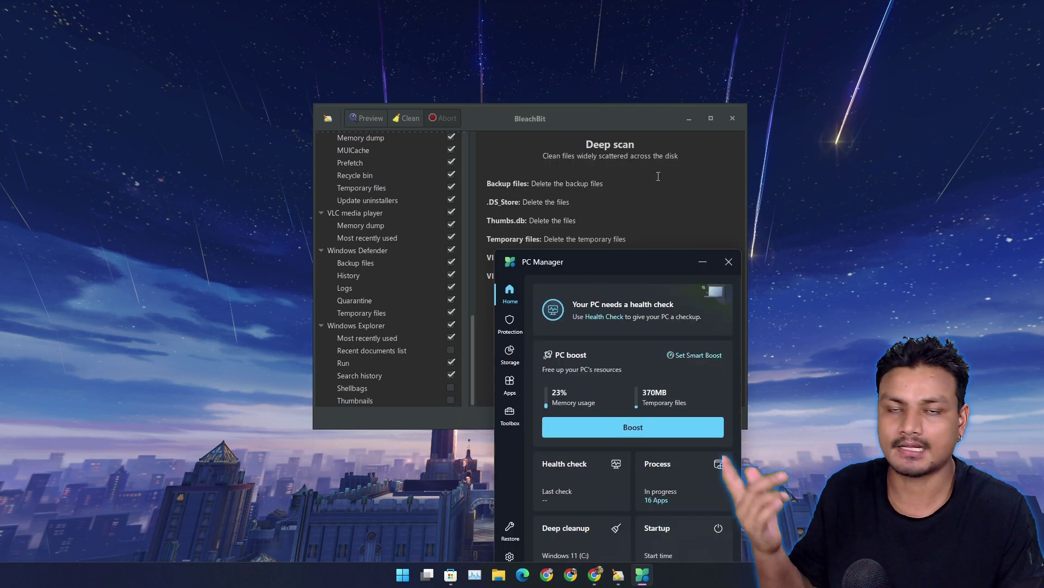
left_click(578, 113)
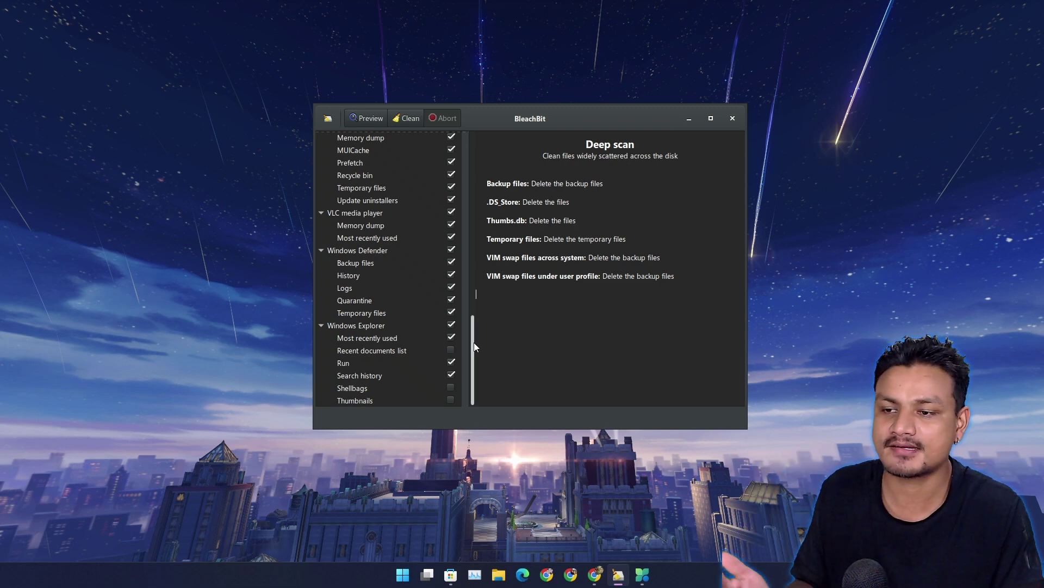
Scroll BleachBit's cleaner list back to the top and nudge its window slightly down
left_click_drag(475, 342, 473, 167)
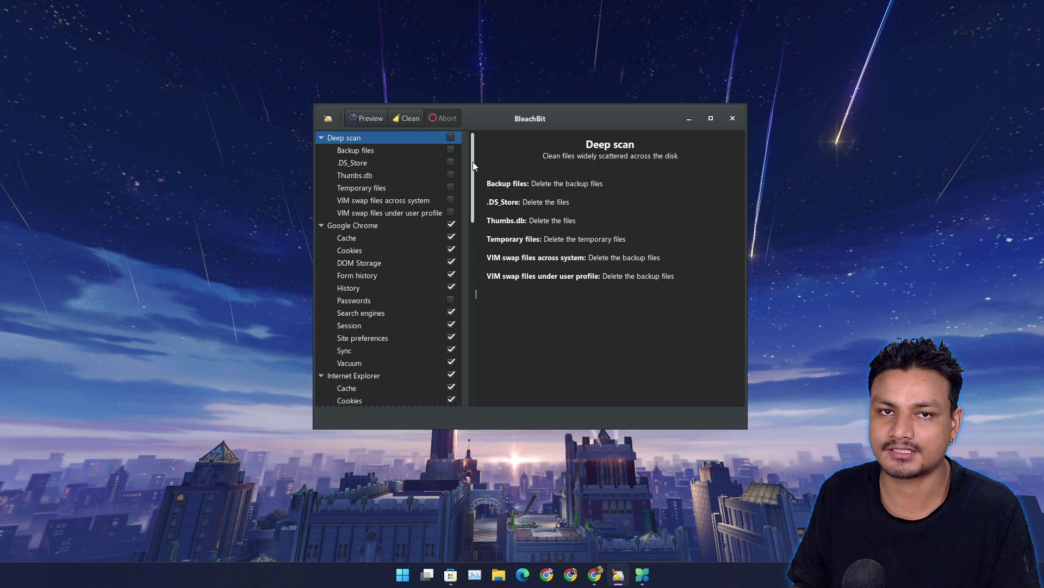
left_click_drag(532, 121, 532, 124)
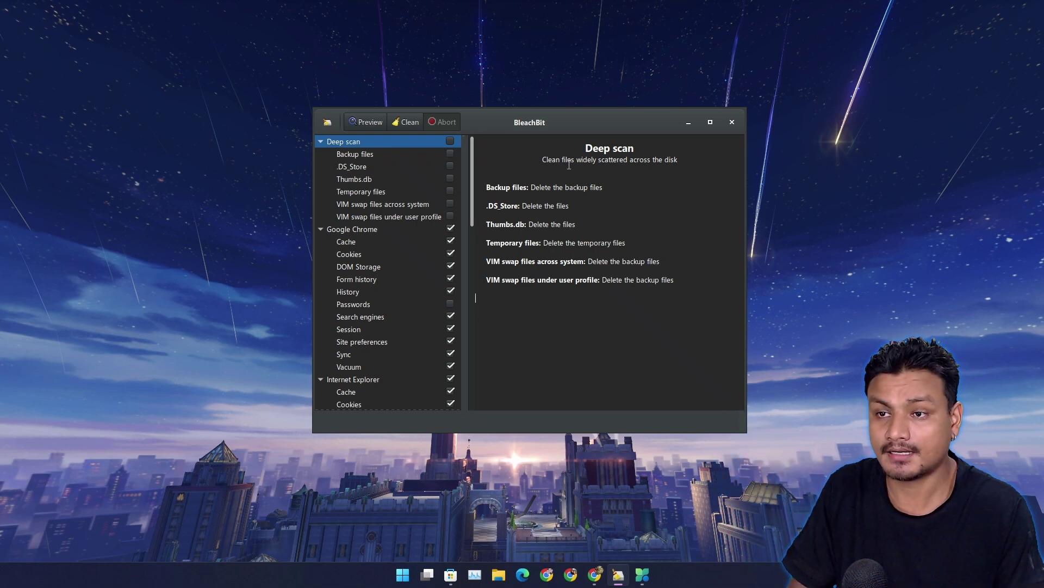
left_click_drag(559, 119, 546, 113)
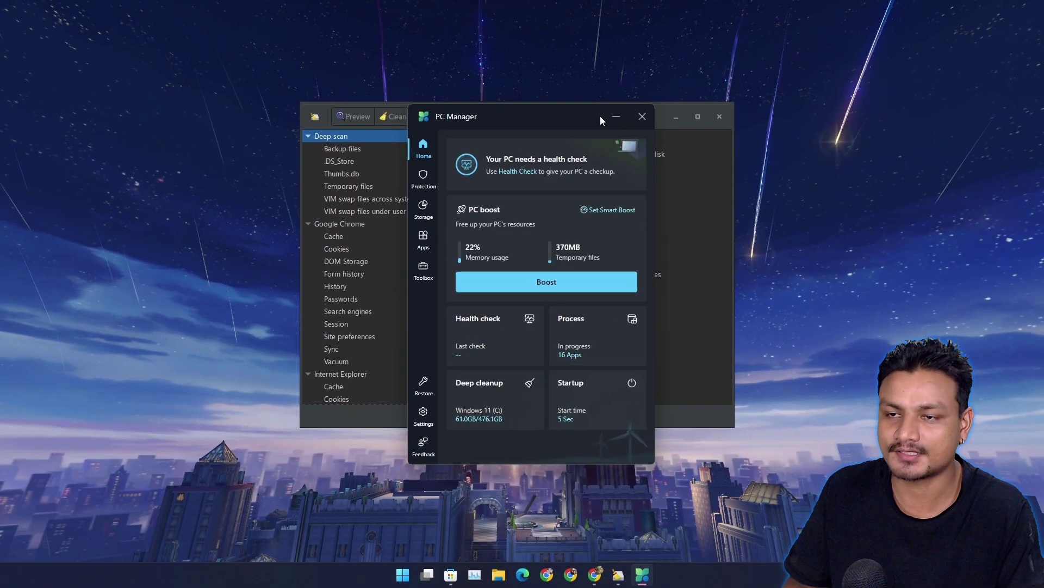
Place PC Manager to the right of BleachBit, ending with BleachBit raised in front
left_click_drag(512, 115, 320, 153)
left_click(561, 181)
left_click_drag(579, 184, 559, 127)
mouse_move(334, 150)
left_mouse_down()
mouse_move(376, 151)
mouse_move(350, 148)
left_mouse_up()
left_click(524, 120)
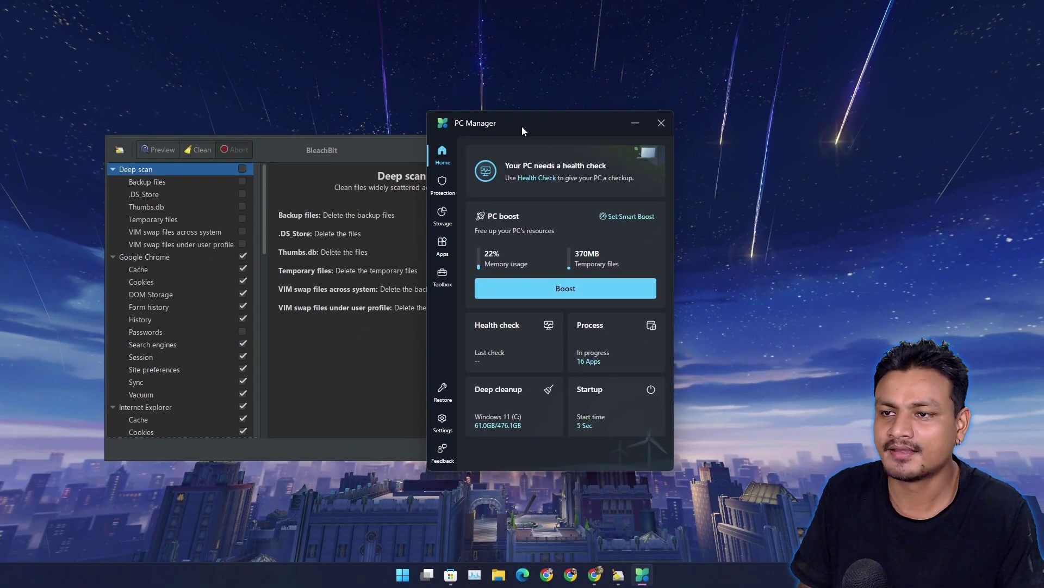
left_click_drag(521, 127, 560, 139)
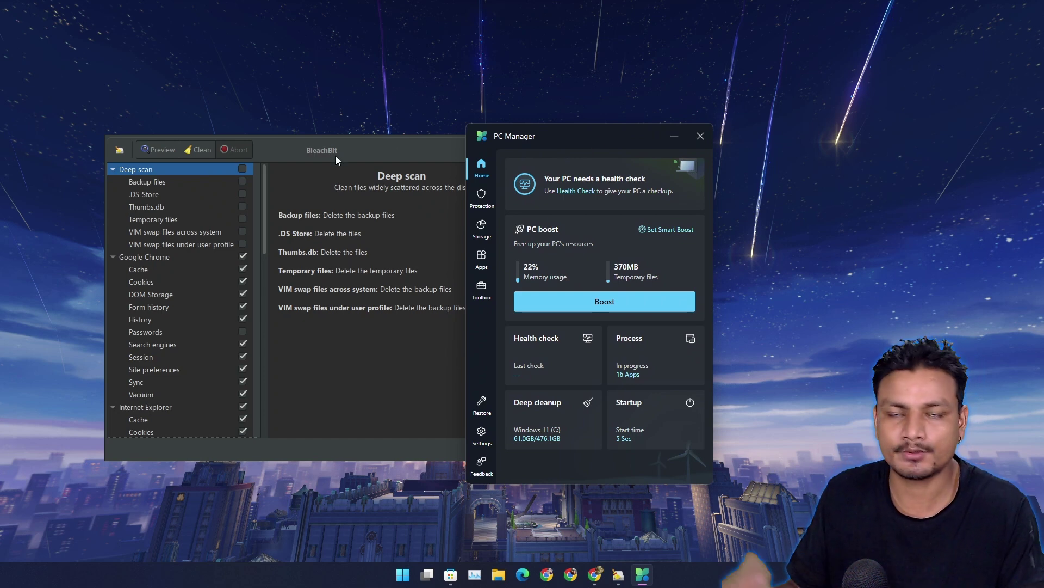
left_click_drag(335, 156, 426, 168)
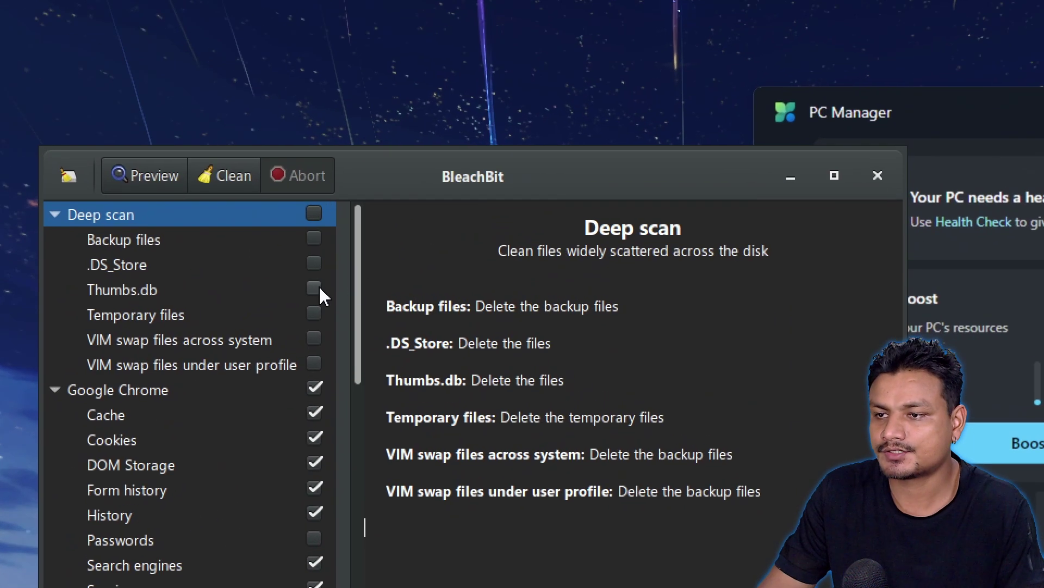
Scroll the cleaner list and run Preview, reporting 3.47GB recoverable from 25842 files
left_click_drag(356, 296, 367, 587)
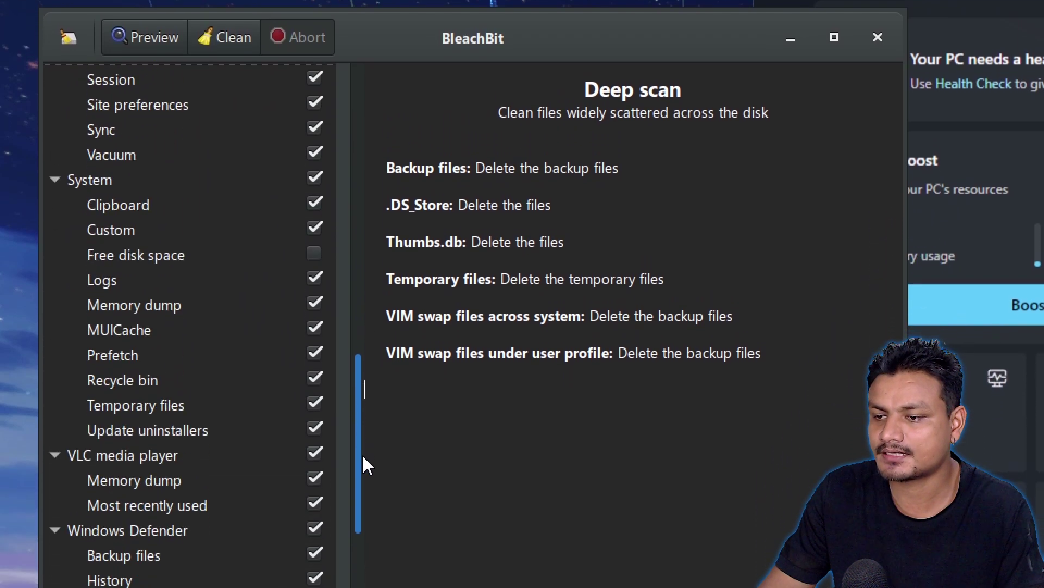
left_click_drag(367, 465, 368, 160)
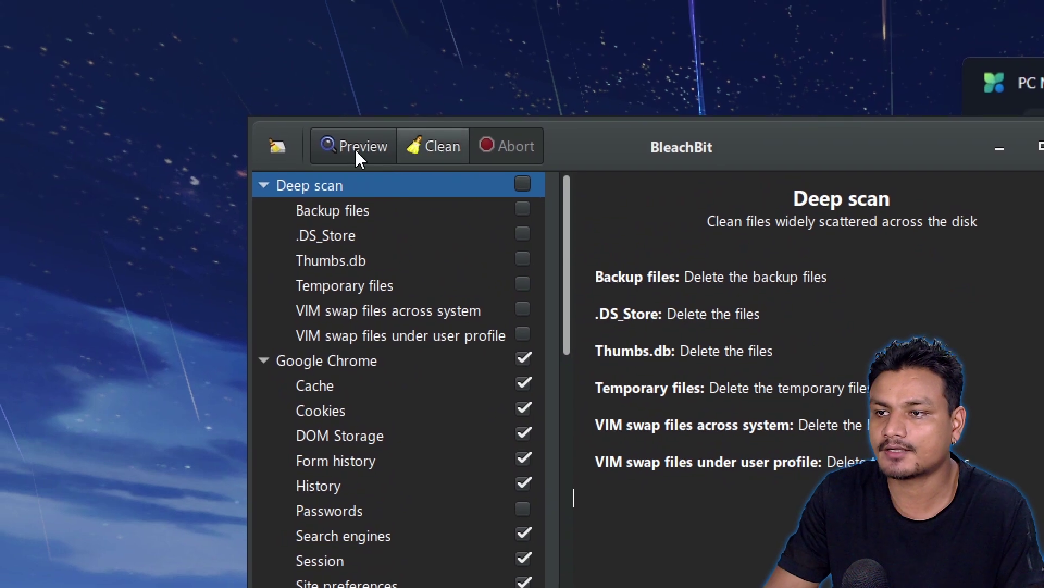
left_click(355, 149)
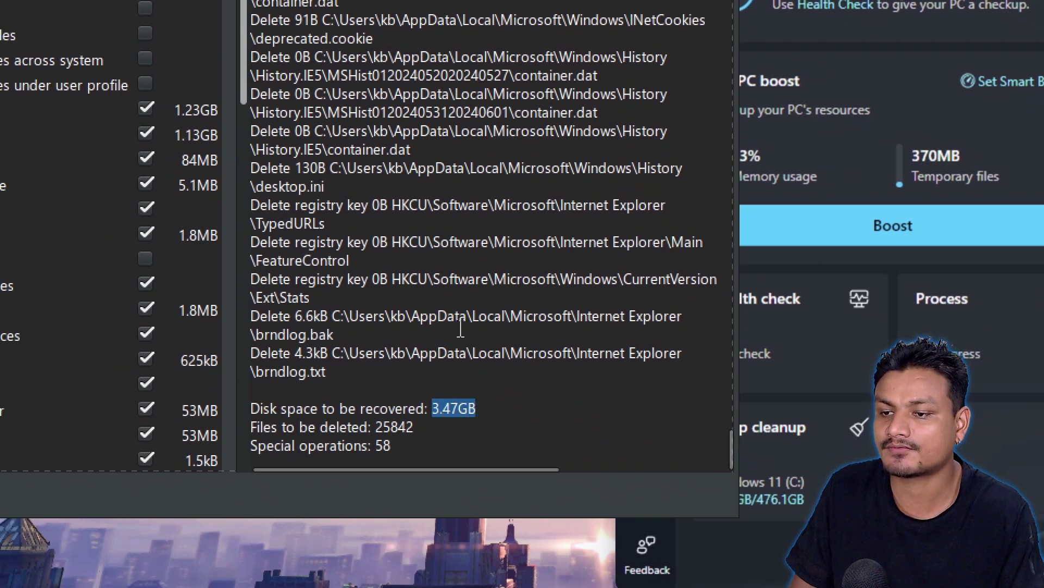
Bring PC Manager forward and run Deep cleanup, finding about 3.7 GB of items
left_click(389, 123)
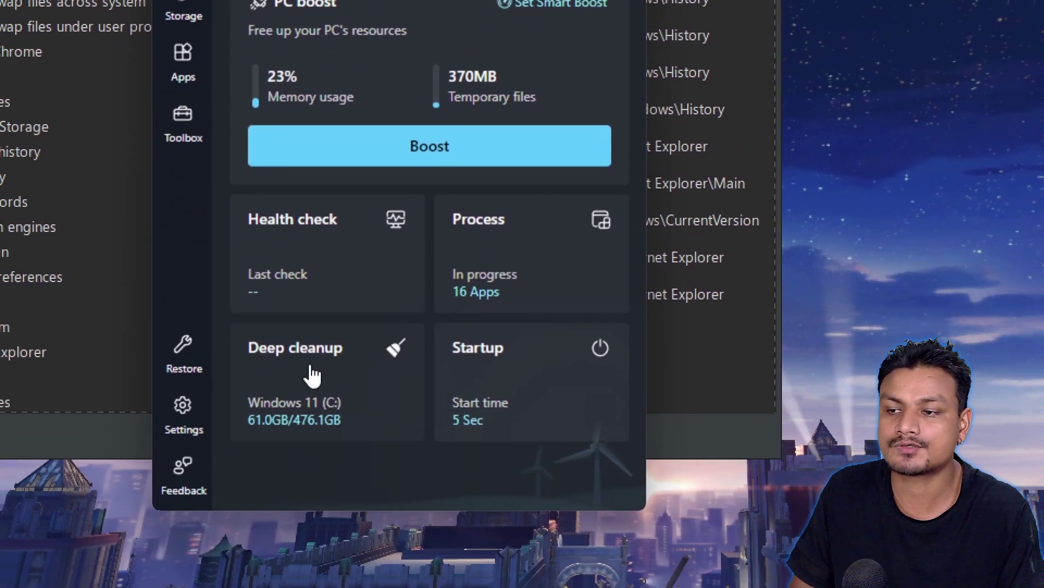
left_click(311, 375)
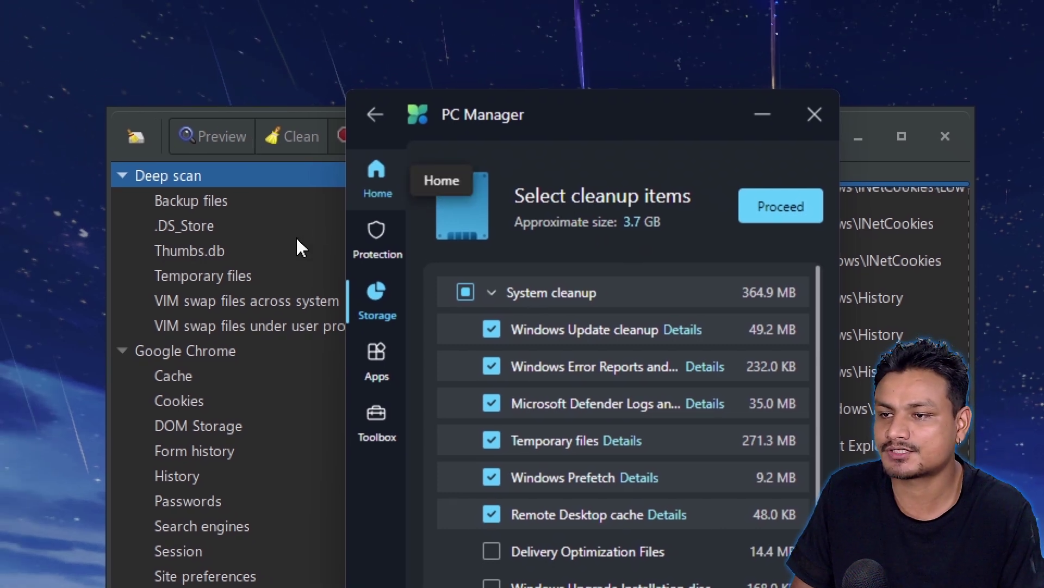
Bring BleachBit's preview results forward, then move PC Manager aside to uncover the log
left_click(297, 239)
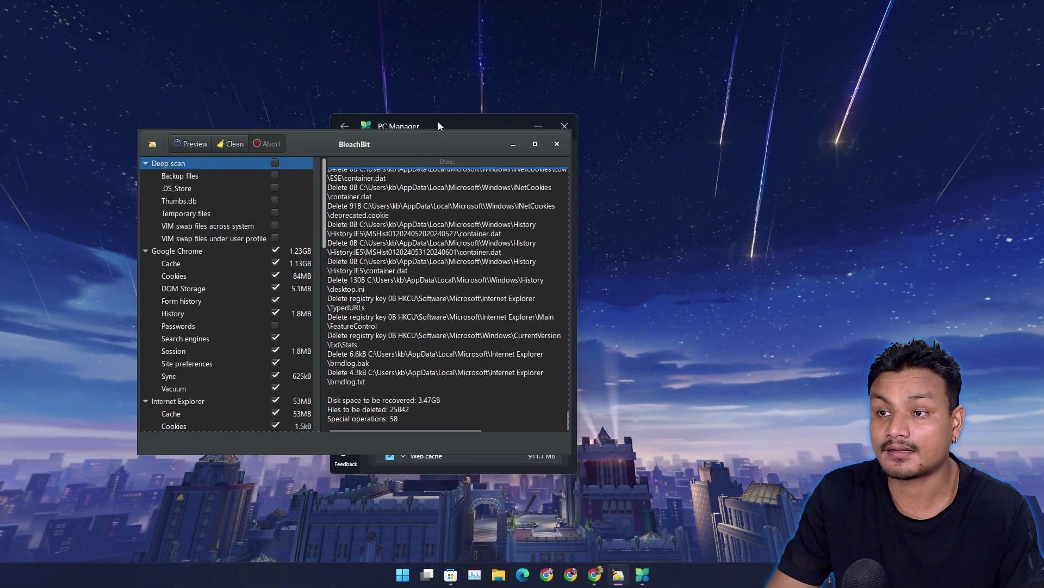
left_click(439, 122)
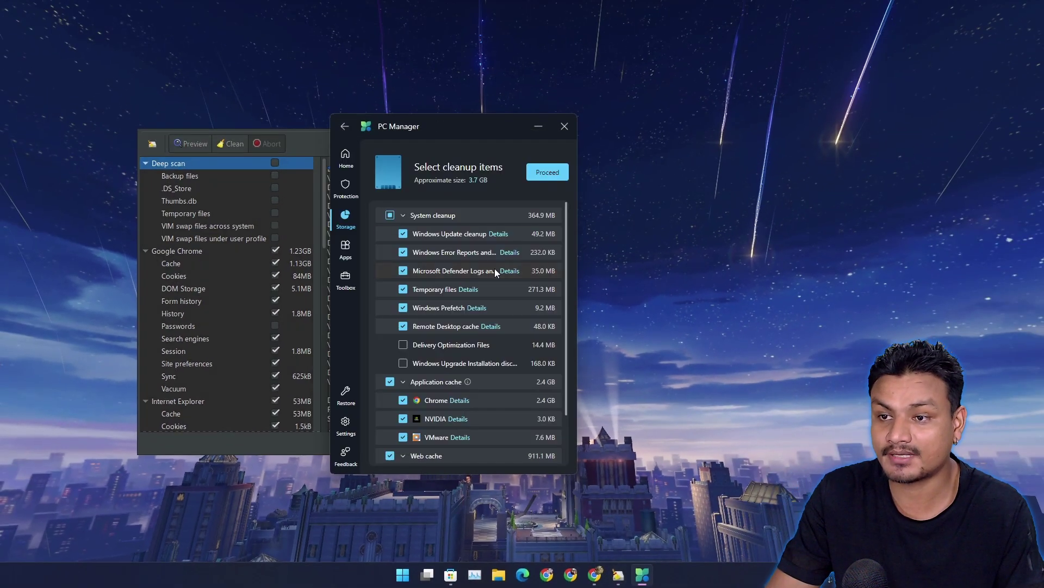
mouse_move(428, 123)
left_mouse_down()
mouse_move(596, 183)
mouse_move(605, 140)
mouse_move(423, 129)
left_mouse_up()
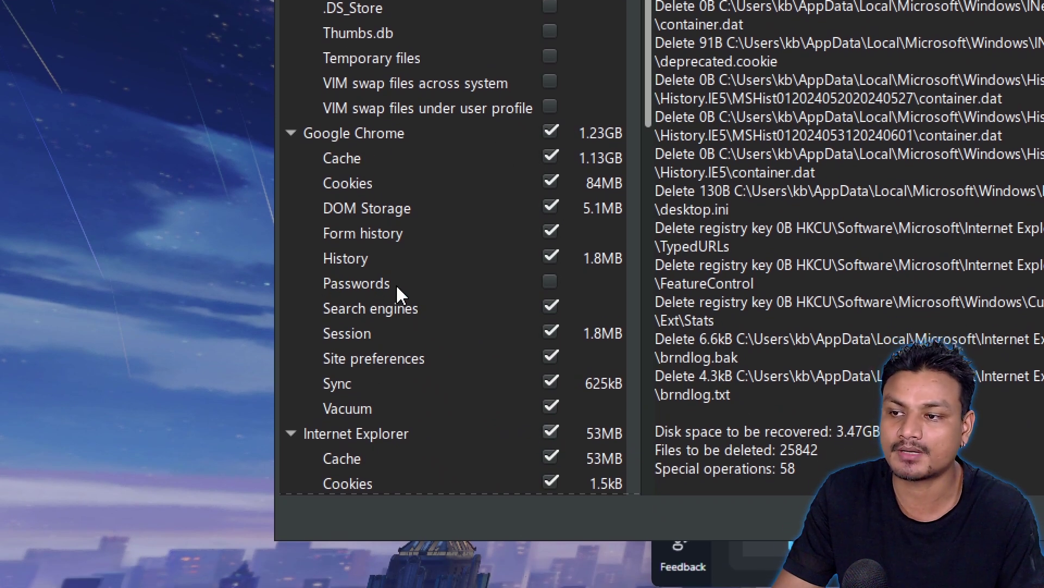
Check BleachBit's finished log, then minimize BleachBit to reveal PC Manager's cleanup list
left_click_drag(645, 327, 639, 397)
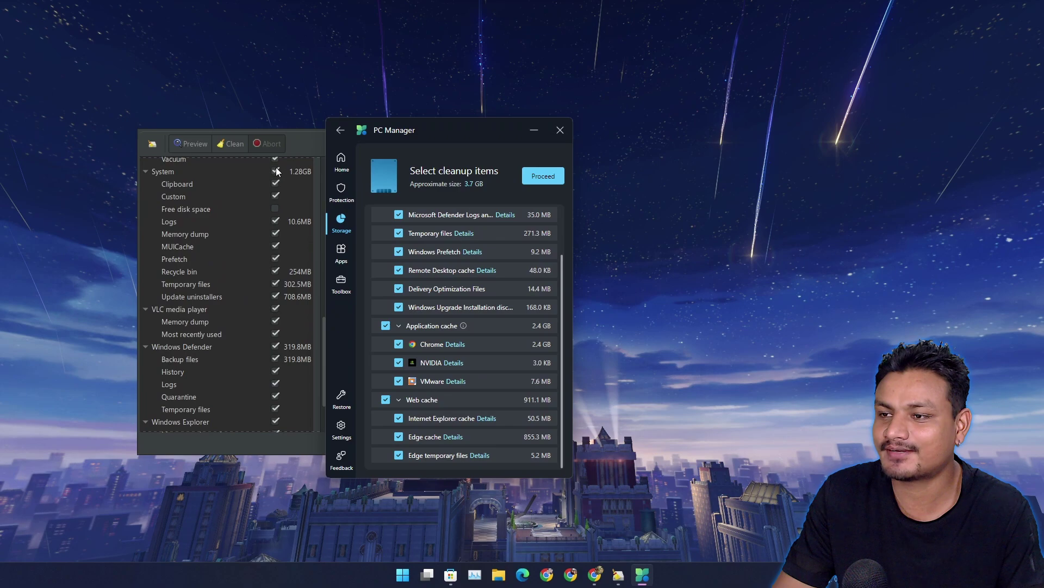
left_click(299, 142)
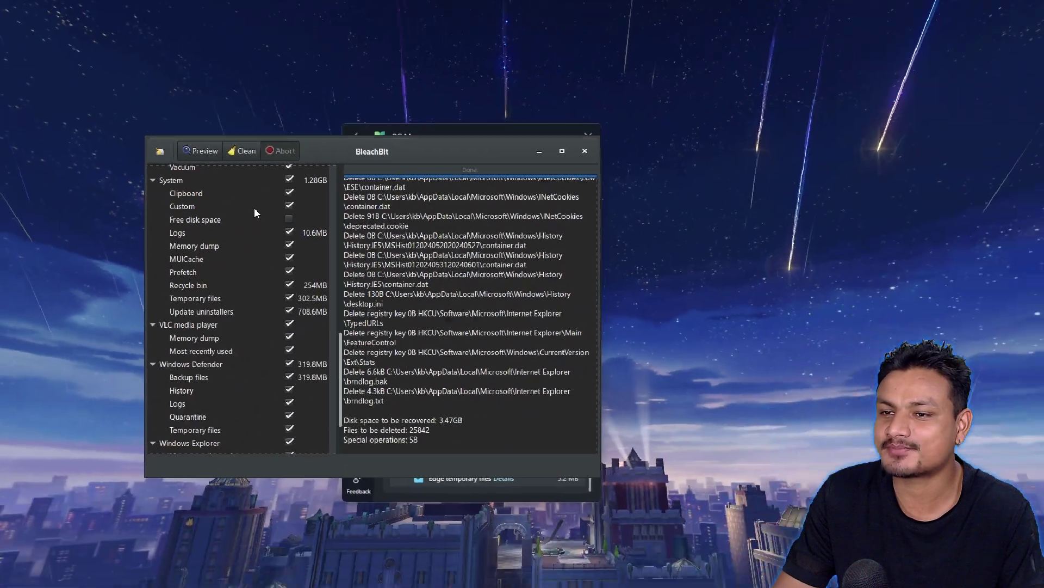
key("alt+Tab")
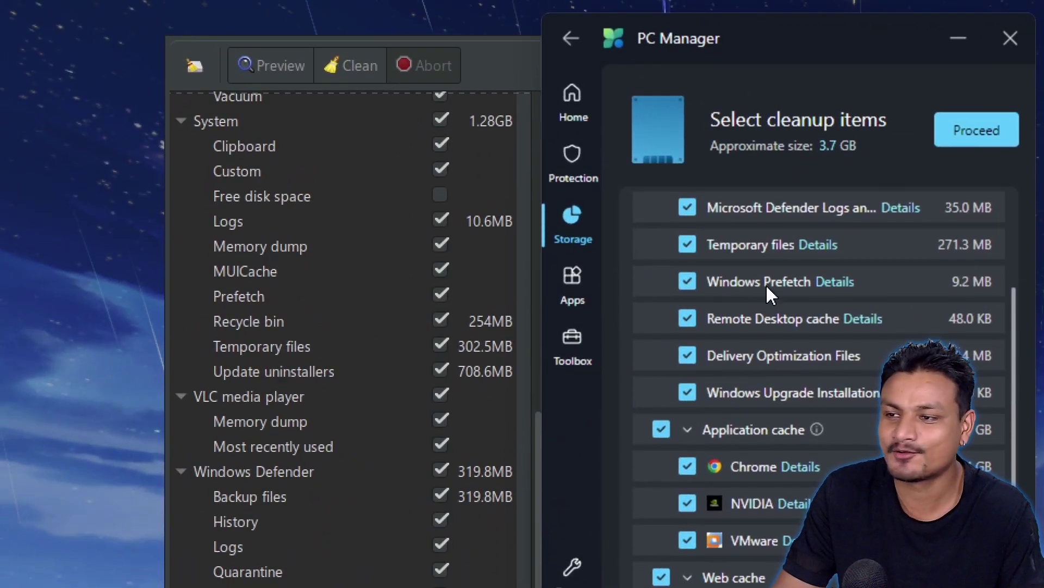
key("alt+Tab")
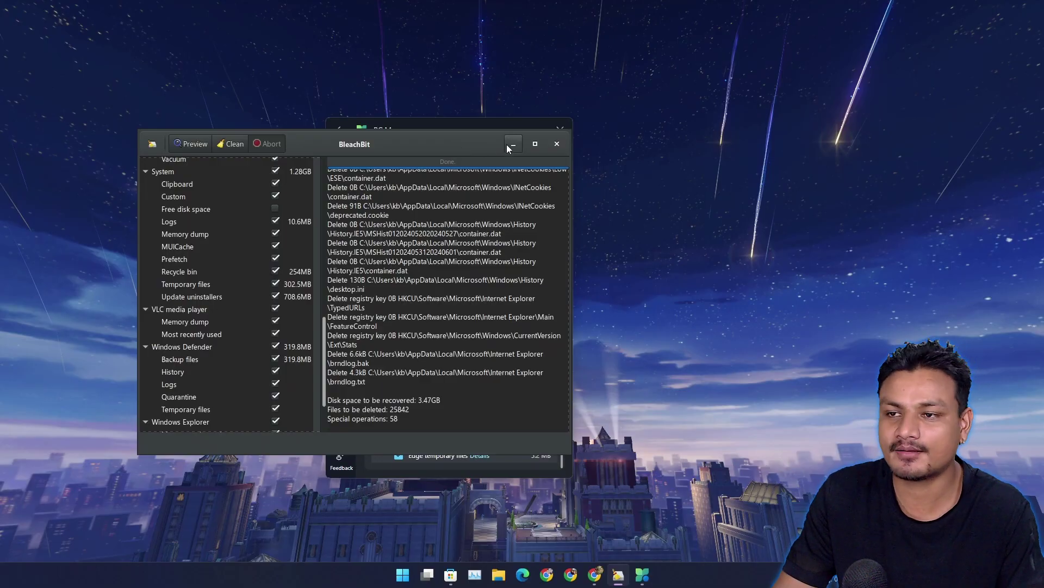
left_click(507, 144)
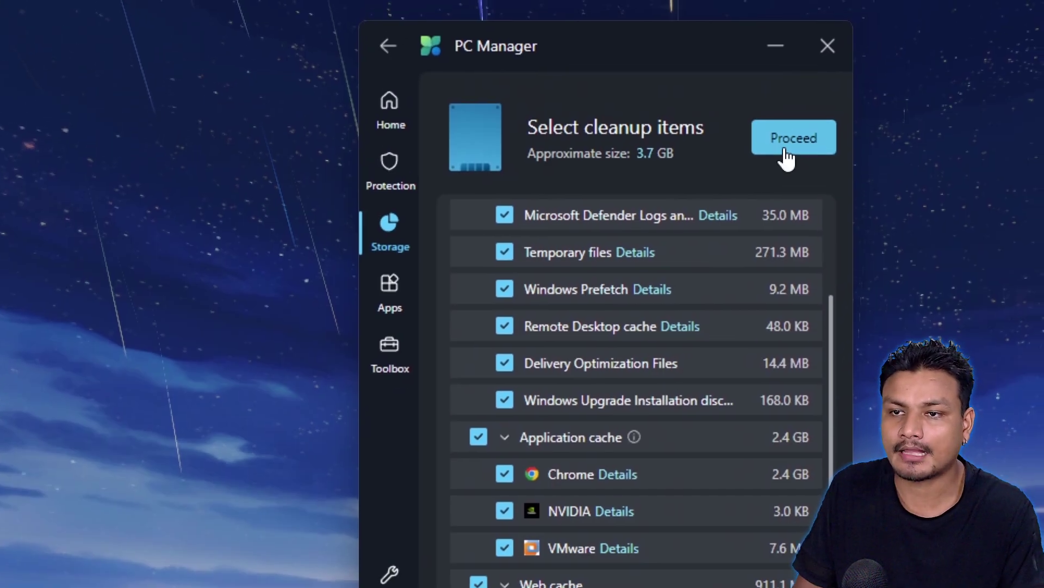
Proceed with PC Manager's cleanup of the selected items, then close BleachBit
left_click(787, 157)
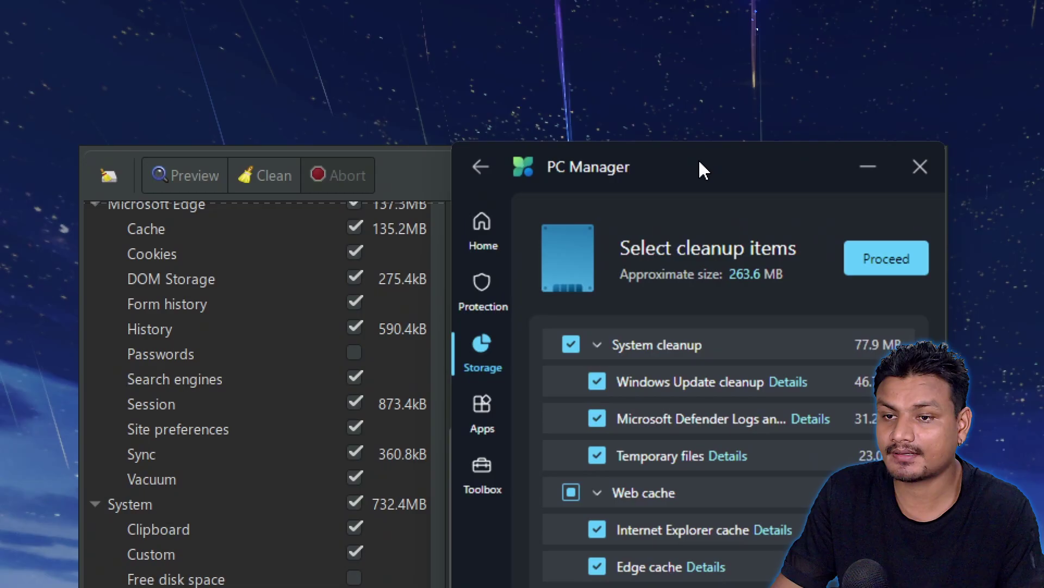
left_click_drag(703, 169, 661, 83)
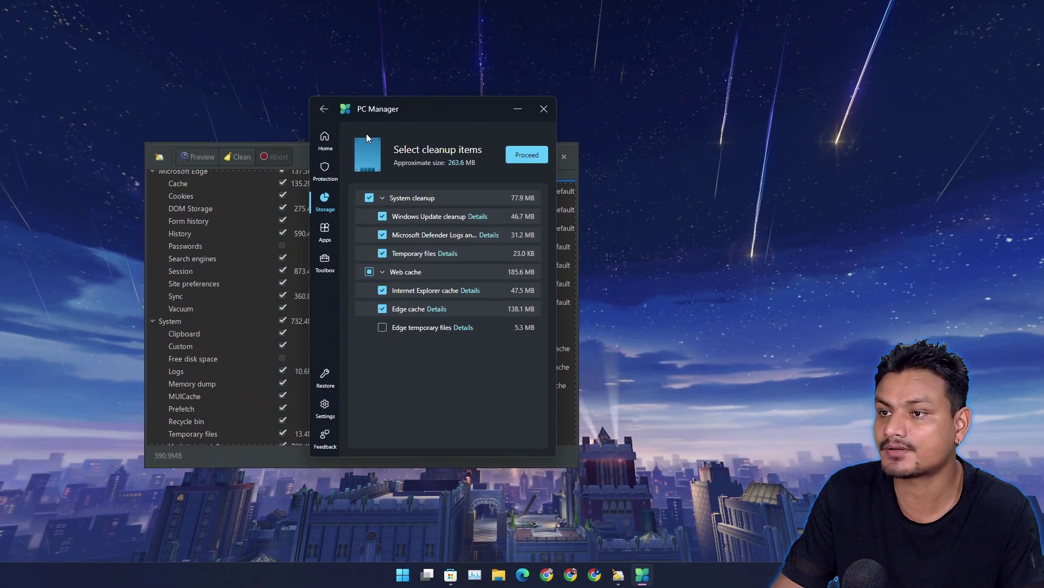
left_click_drag(399, 110, 422, 182)
left_click(553, 155)
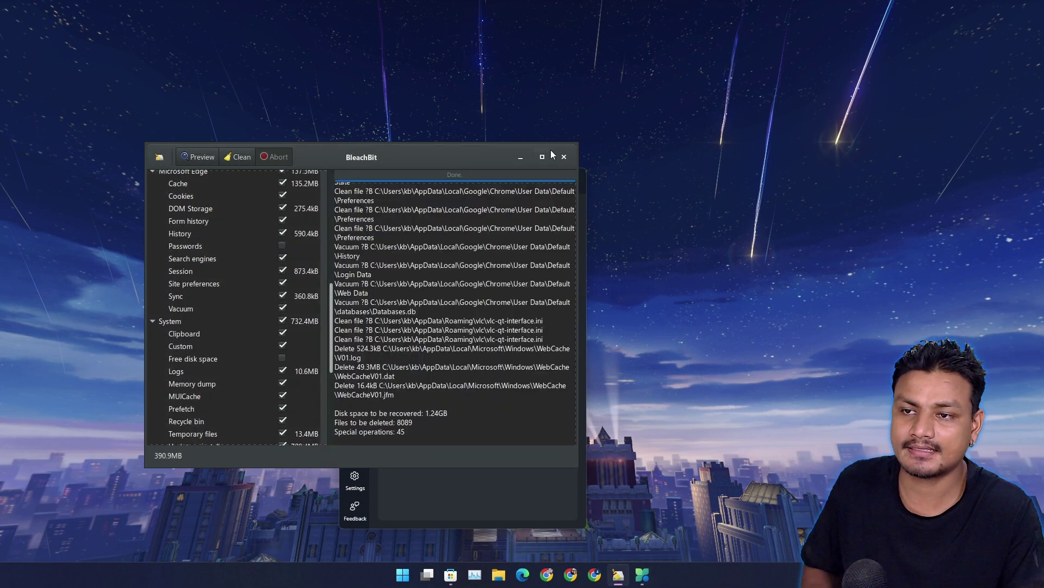
left_click(566, 157)
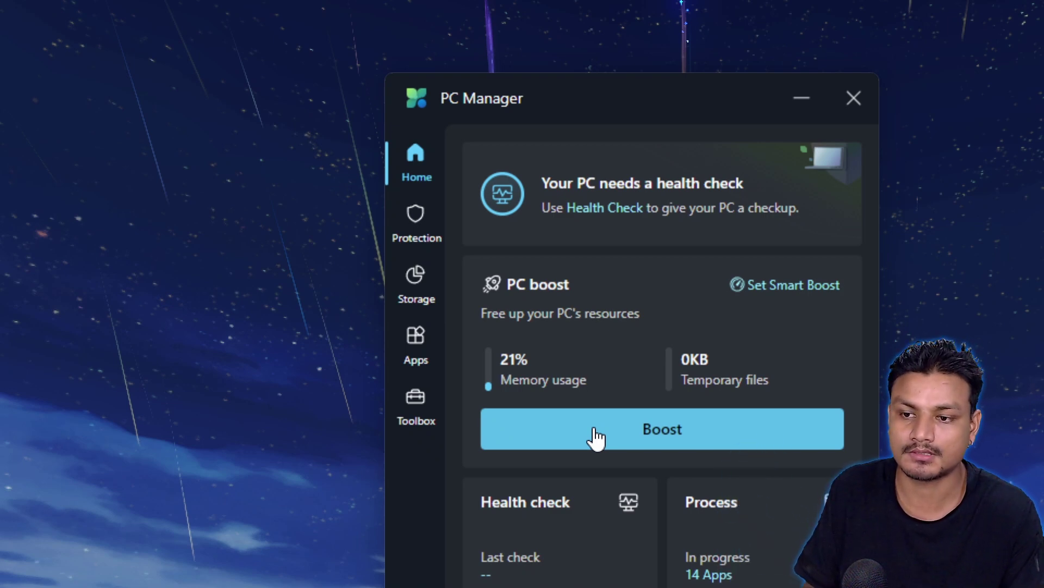
Run Boost on the Home page, then go to the Protection page
left_click(619, 435)
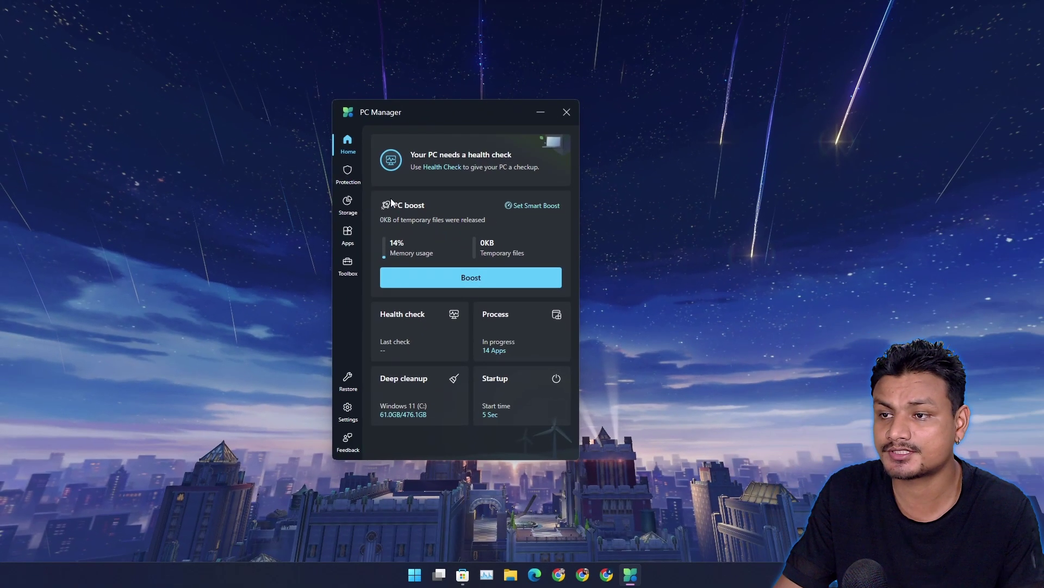
left_click(418, 215)
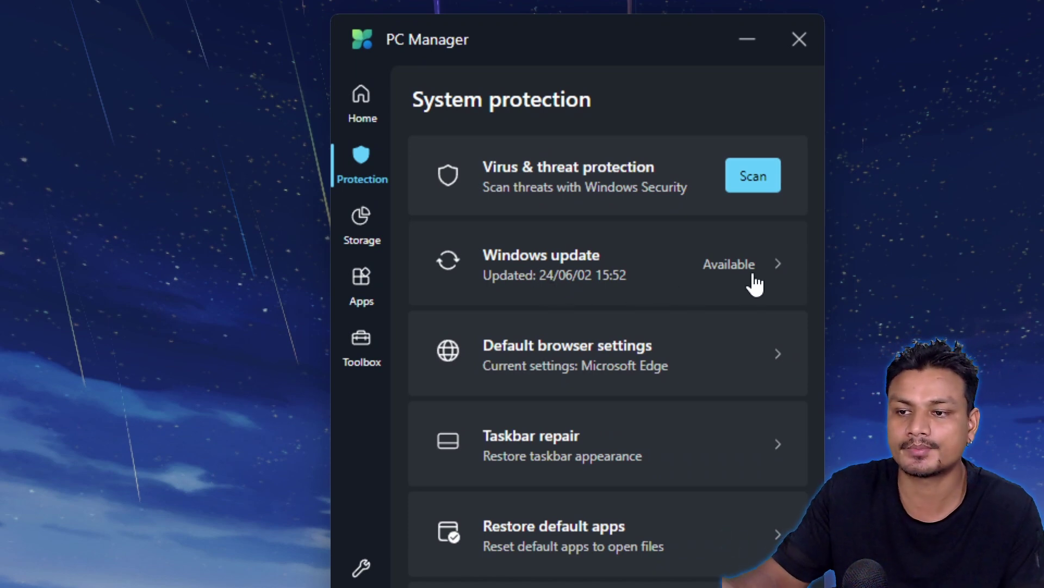
left_click(539, 363)
left_click(752, 221)
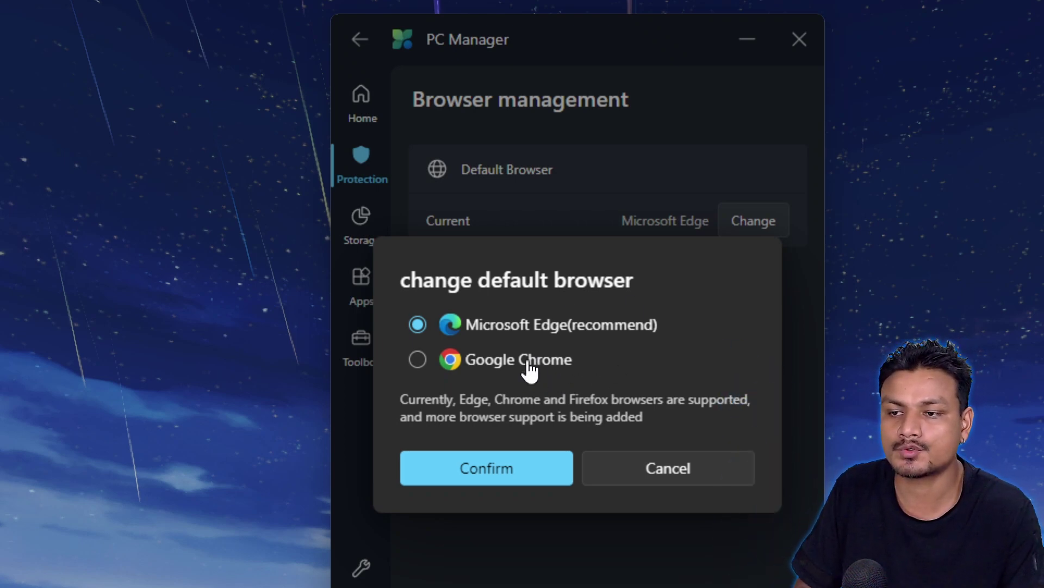
left_click(718, 457)
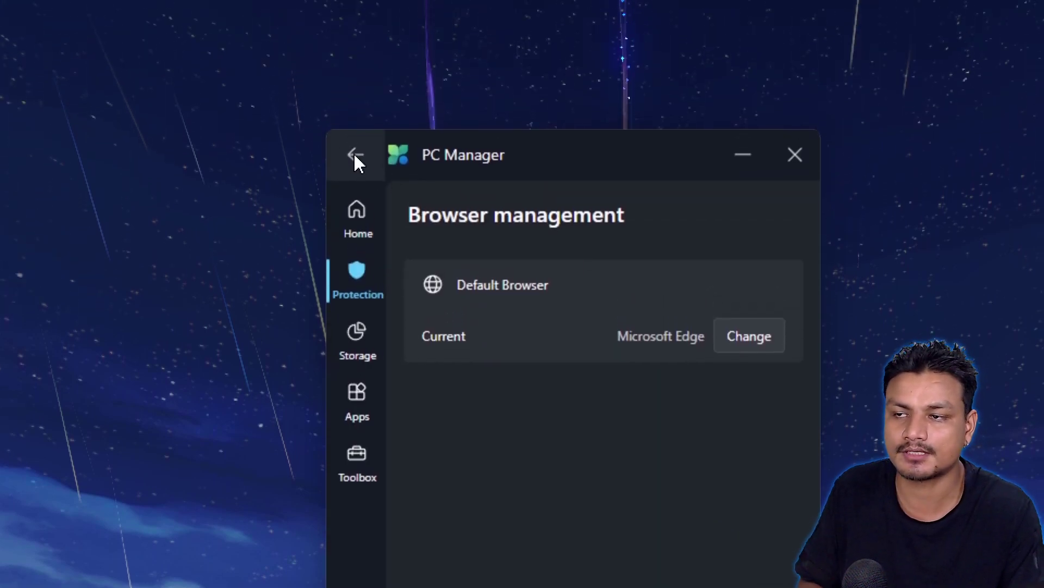
left_click(354, 157)
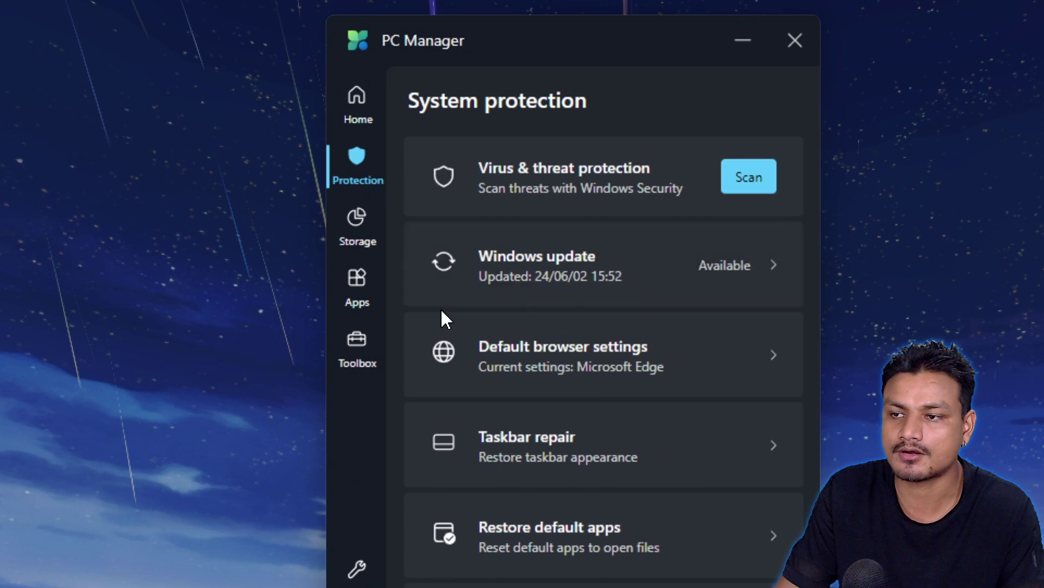
Go to Storage and list Downloaded files, showing 21.5GB across seven files
left_click(362, 227)
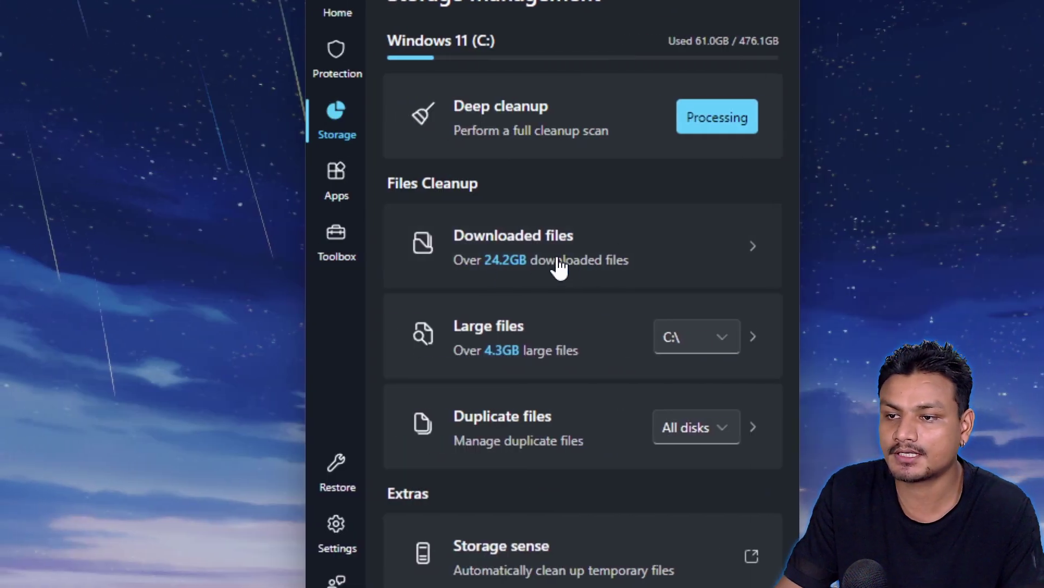
left_click(582, 261)
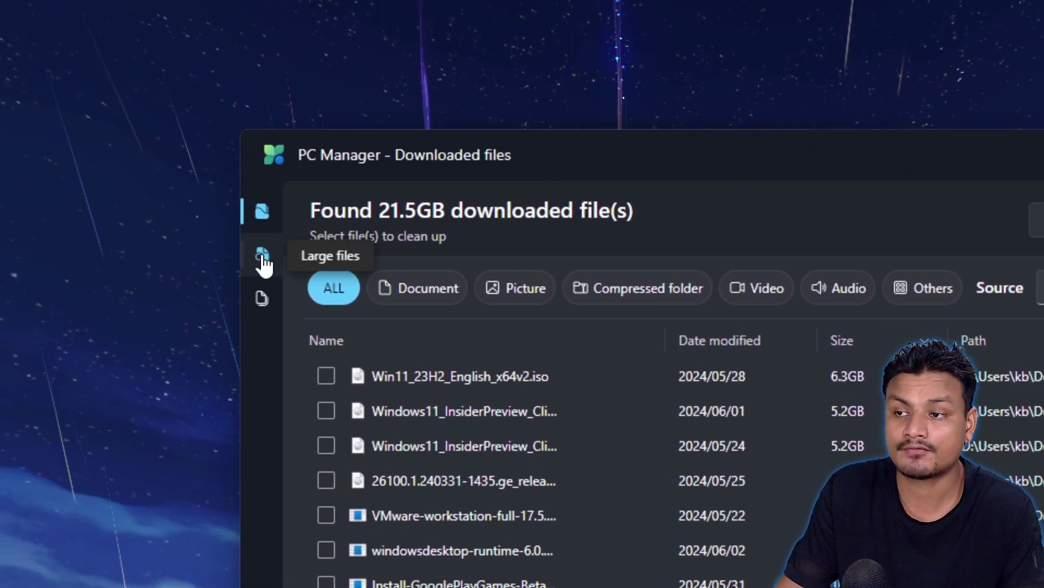
Browse the 3.7GB Large files list and the Cache folder, then launch the Duplicate files scan
left_click(263, 261)
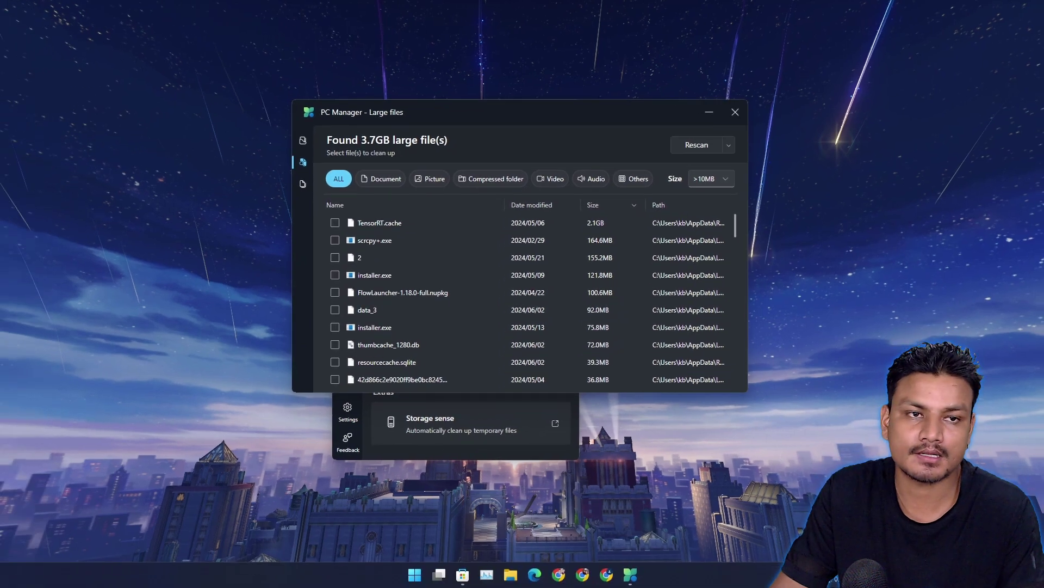
left_click_drag(988, 90, 662, 4)
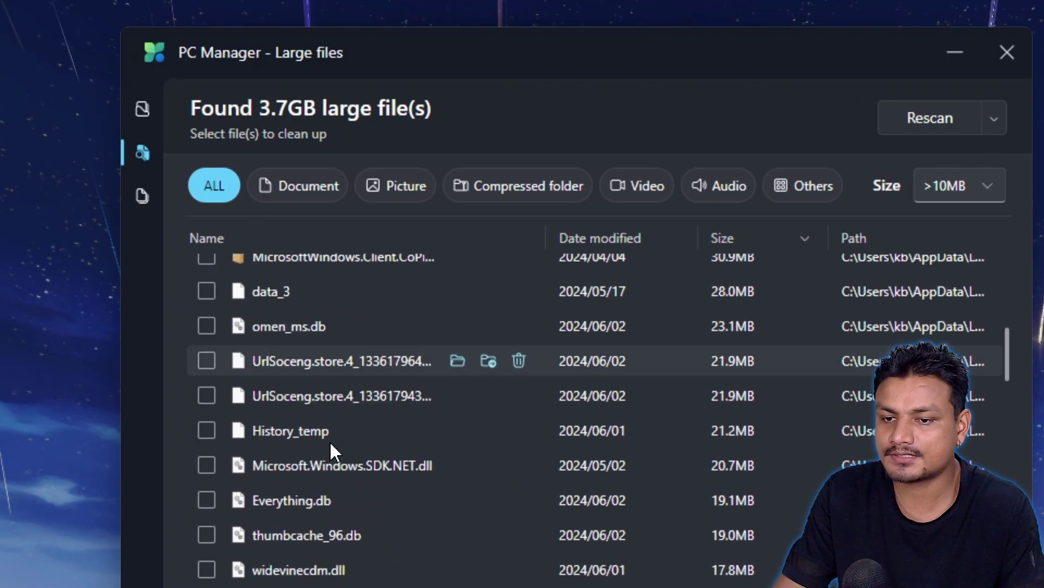
scroll(334, 446, "down", 15)
scroll(342, 435, "up", 15)
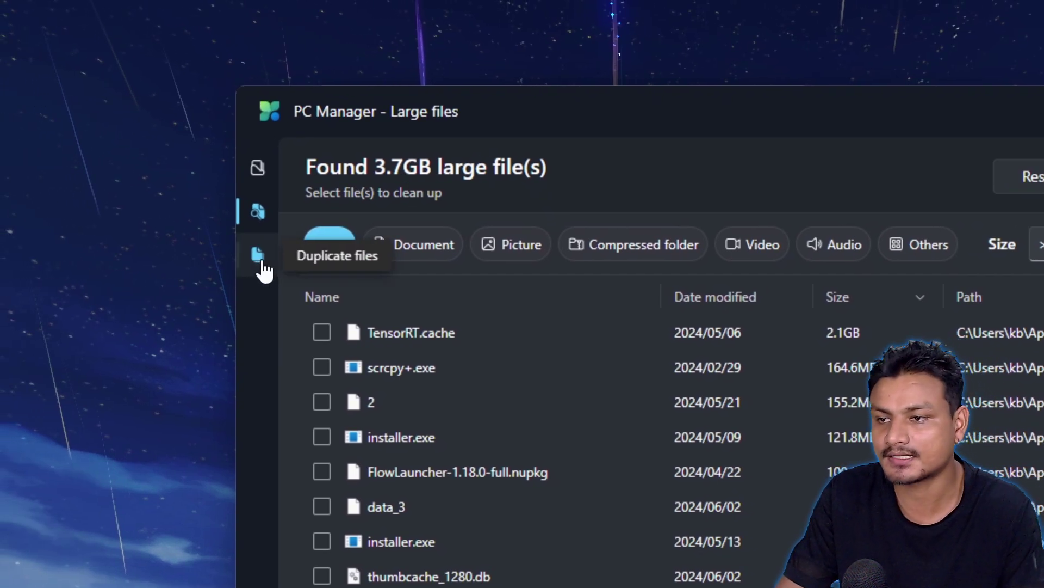
left_click(260, 260)
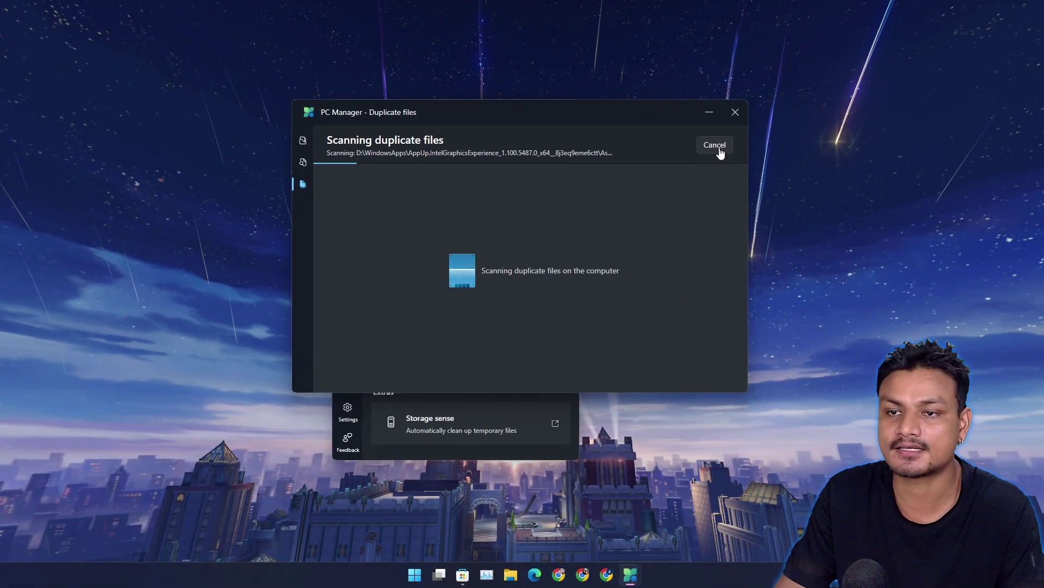
Cancel the duplicate scan, view running apps under Process management, and return to App management
left_click(717, 147)
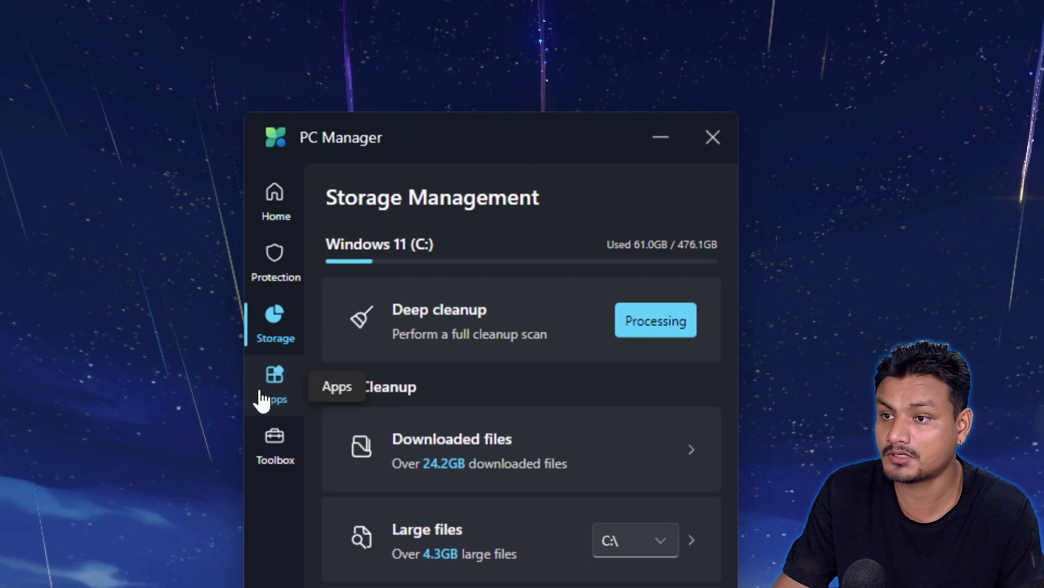
left_click(278, 397)
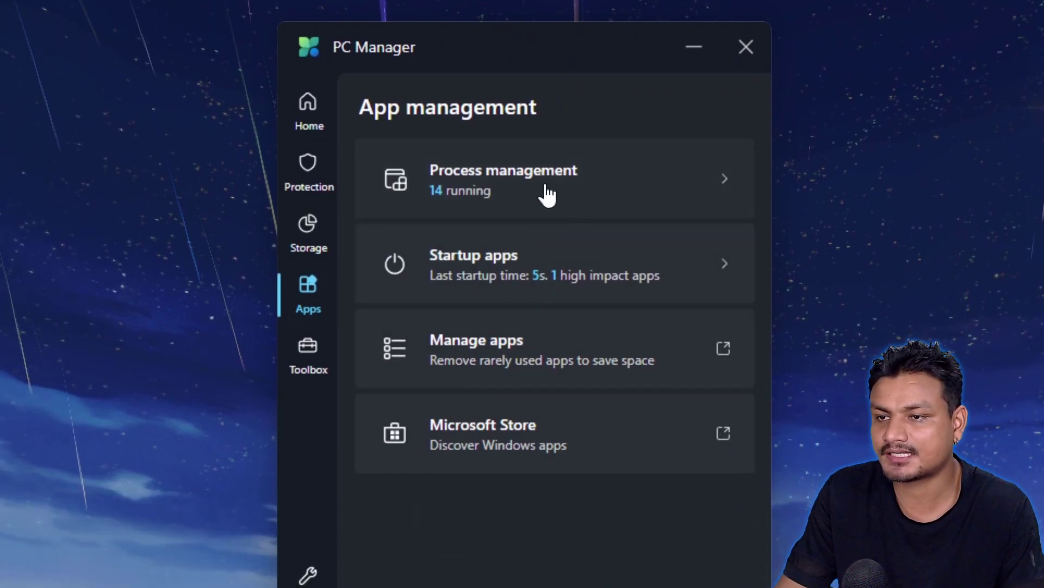
left_click(499, 195)
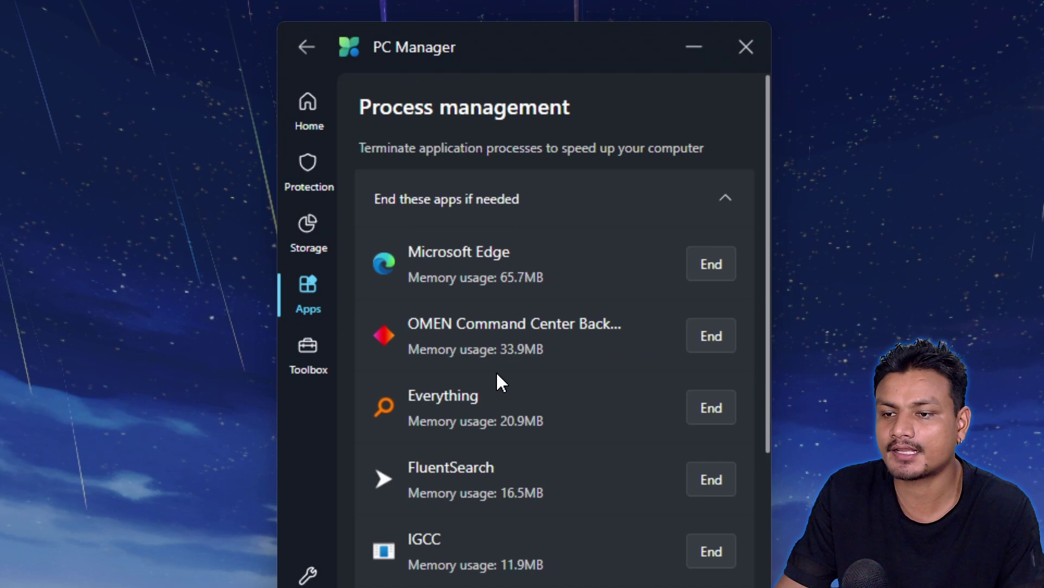
scroll(498, 370, "down", 8)
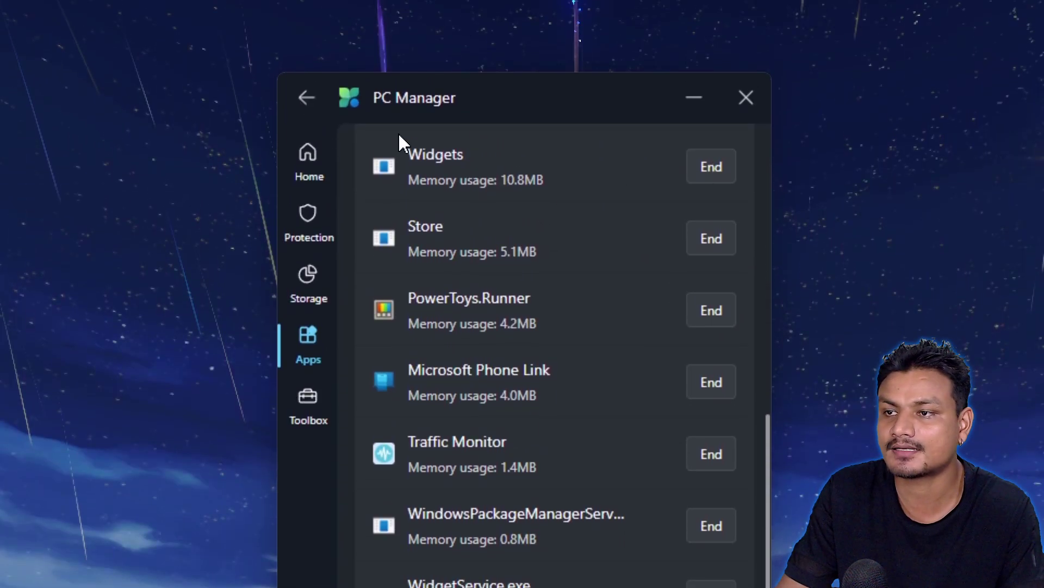
left_click(307, 87)
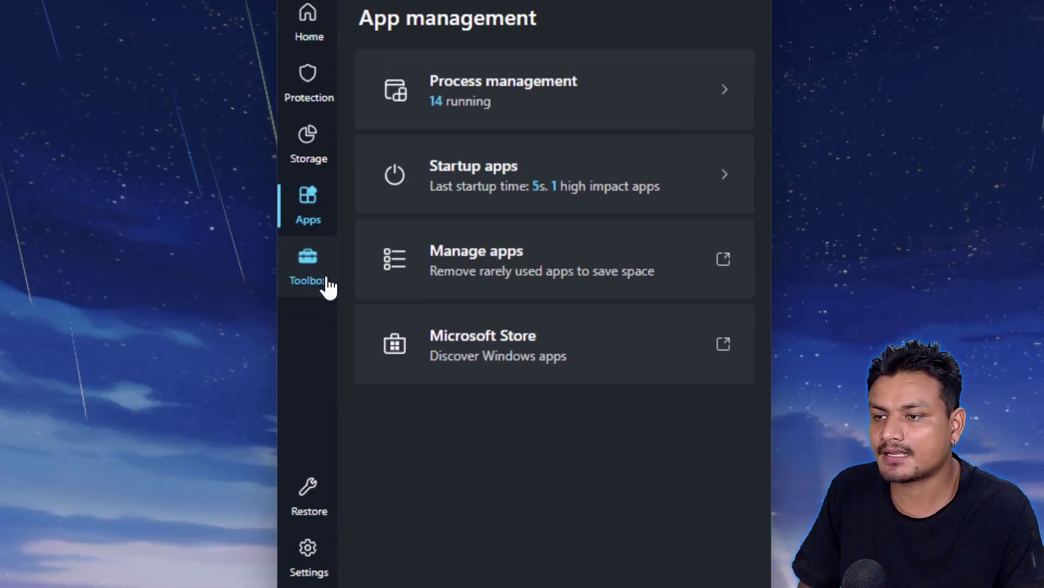
Turn on Show toolbar on the desktop in Toolbox and move the toolbar to the screen top
left_click(305, 278)
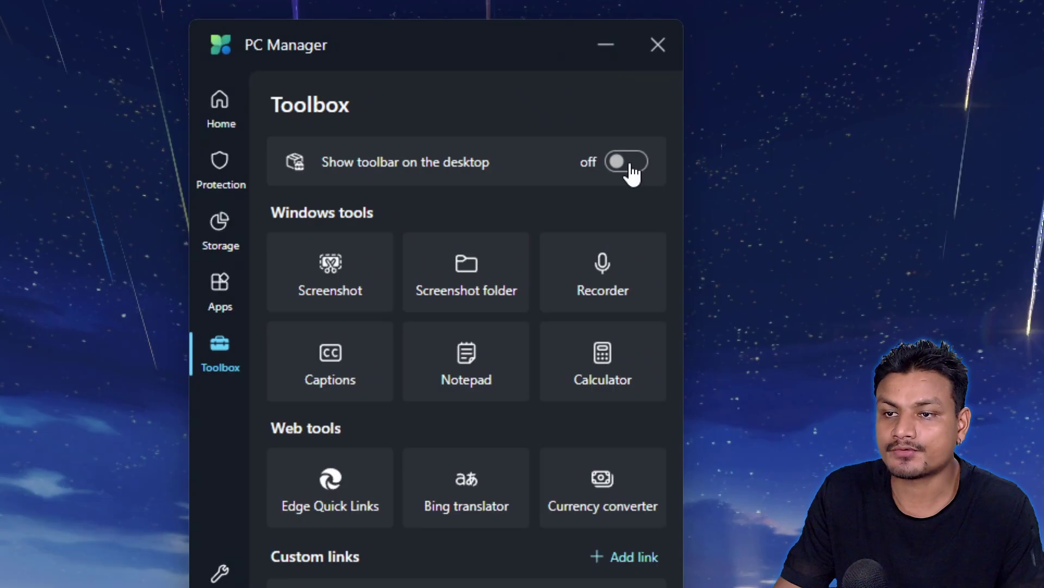
left_click(555, 174)
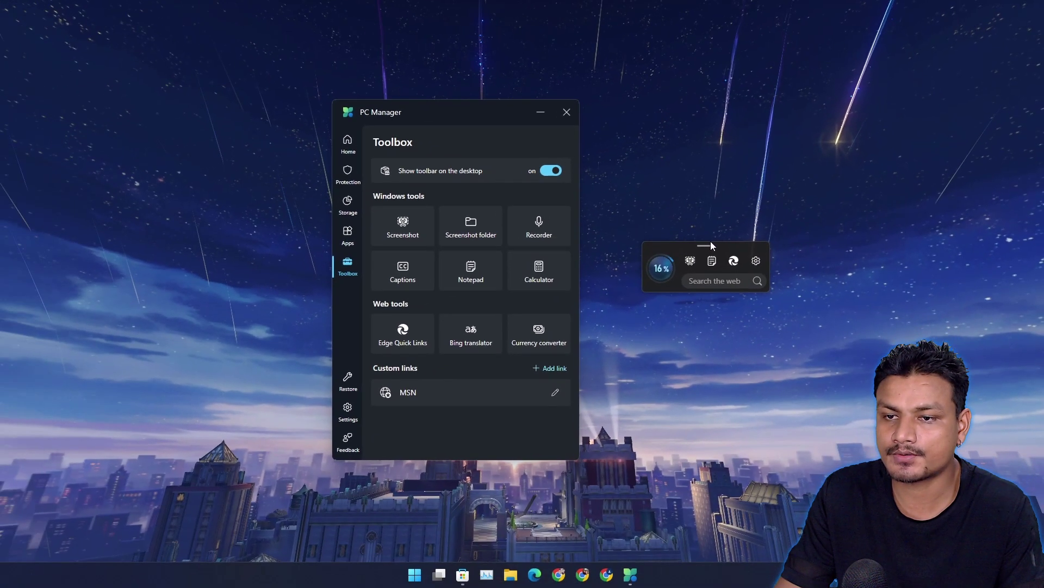
left_click_drag(796, 308, 468, 0)
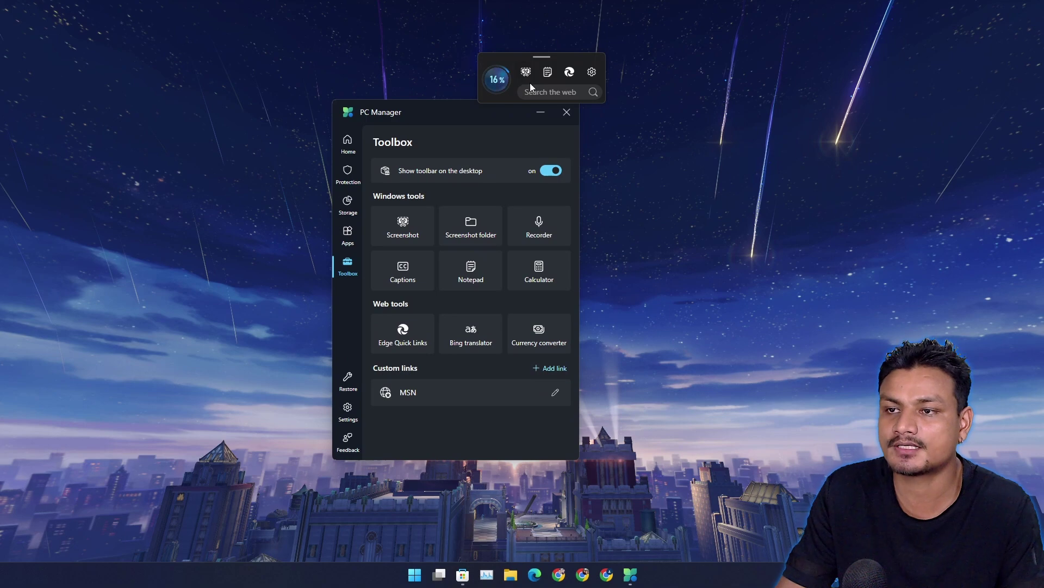
Run a web search for 'google' from the desktop toolbar's search box
left_click(526, 72)
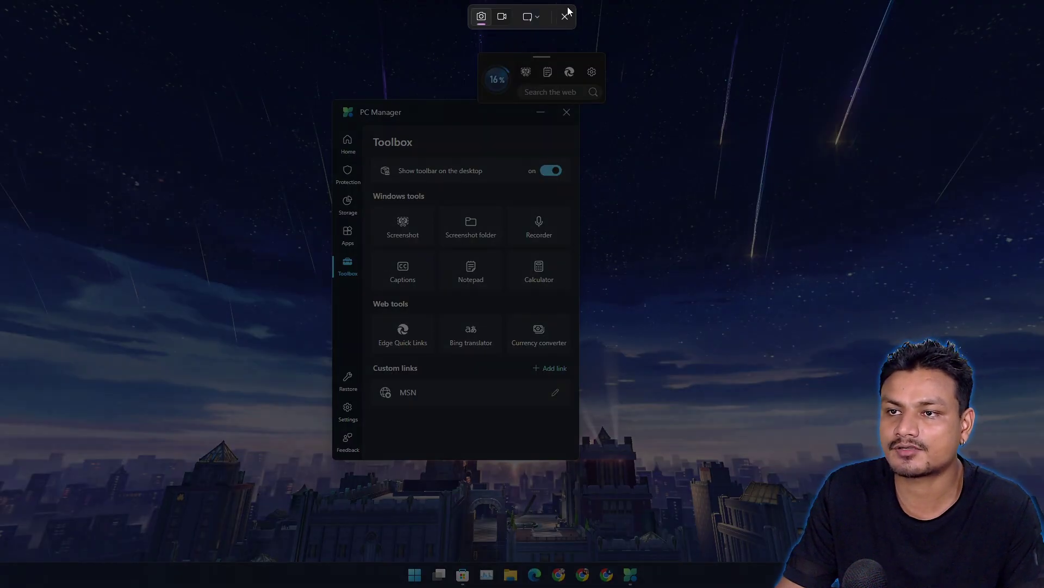
left_click(564, 20)
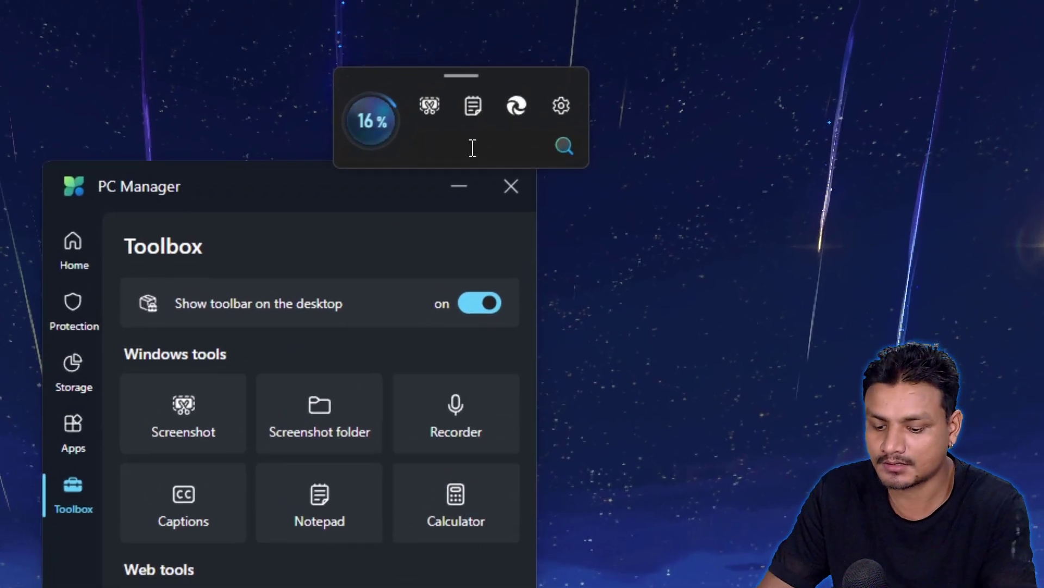
type("google")
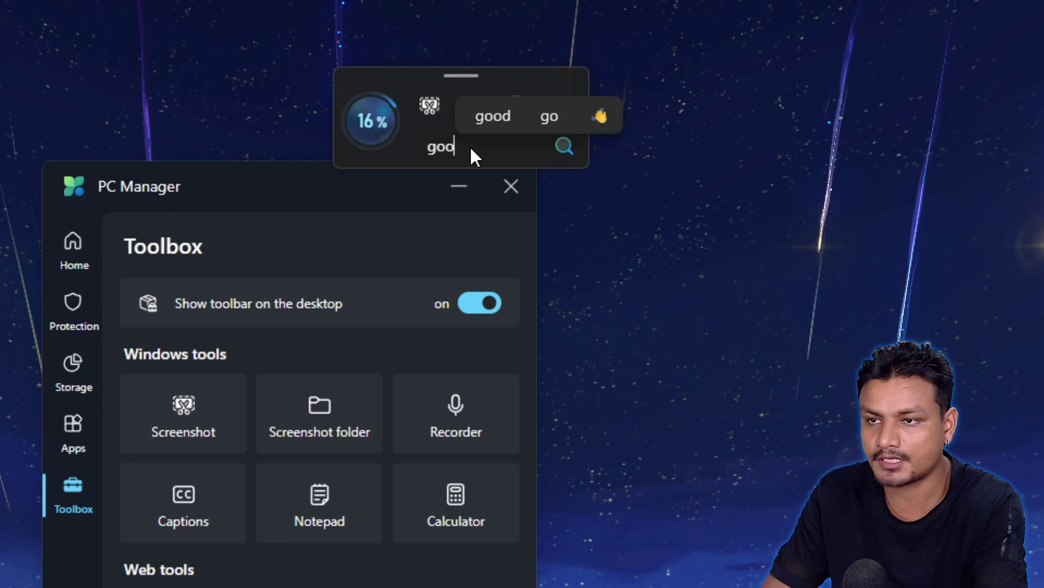
key("Return")
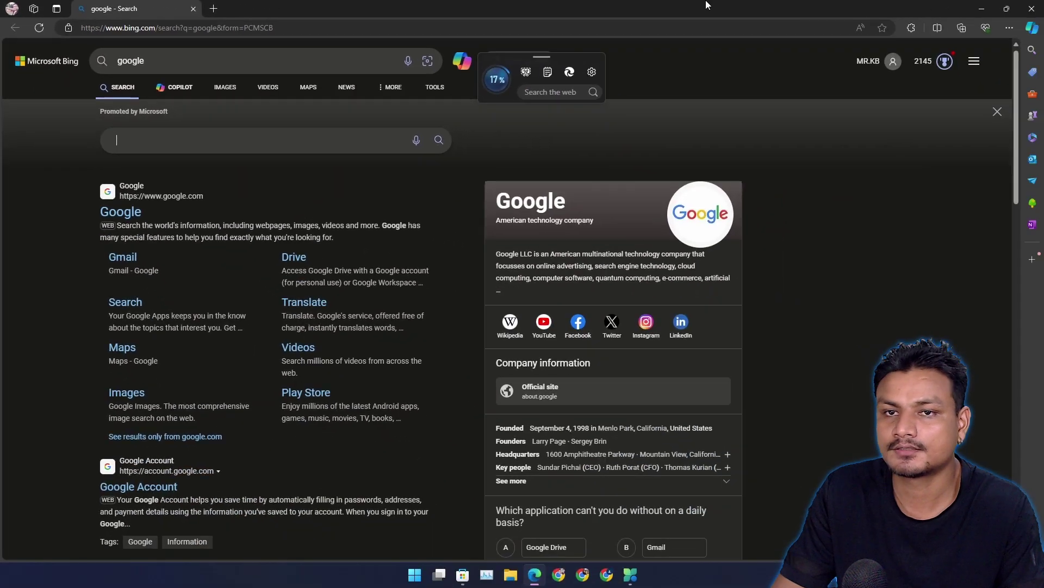
Close the Edge window showing the Bing results for 'google'
left_click(1032, 8)
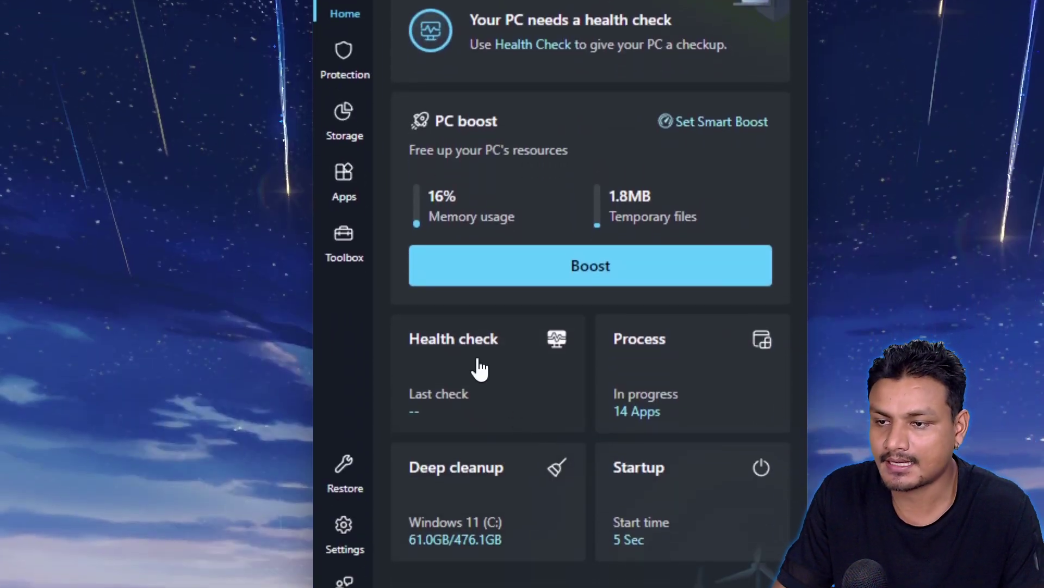
Run a health check and inspect the info for the checked Reset taskbar action
left_click(480, 360)
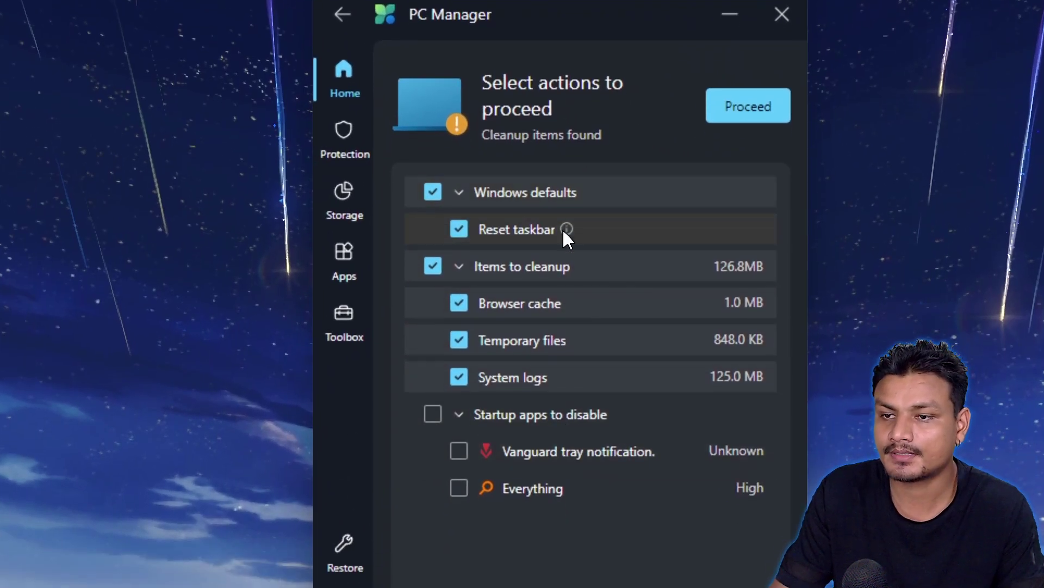
mouse_move(565, 232)
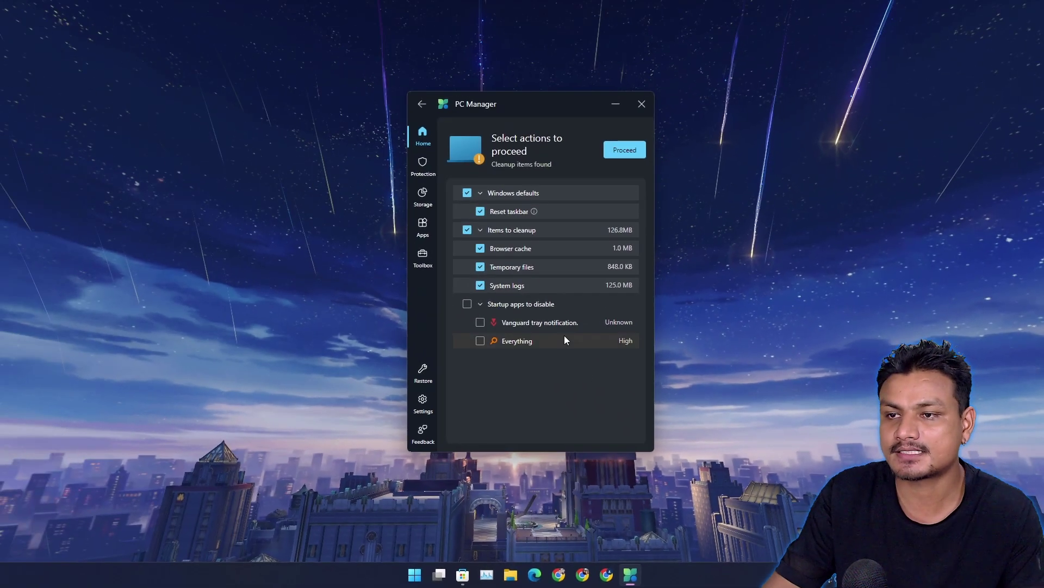
Proceed with the checked health check actions, then inspect the reset taskbar's widgets and Search flyout
left_click(603, 128)
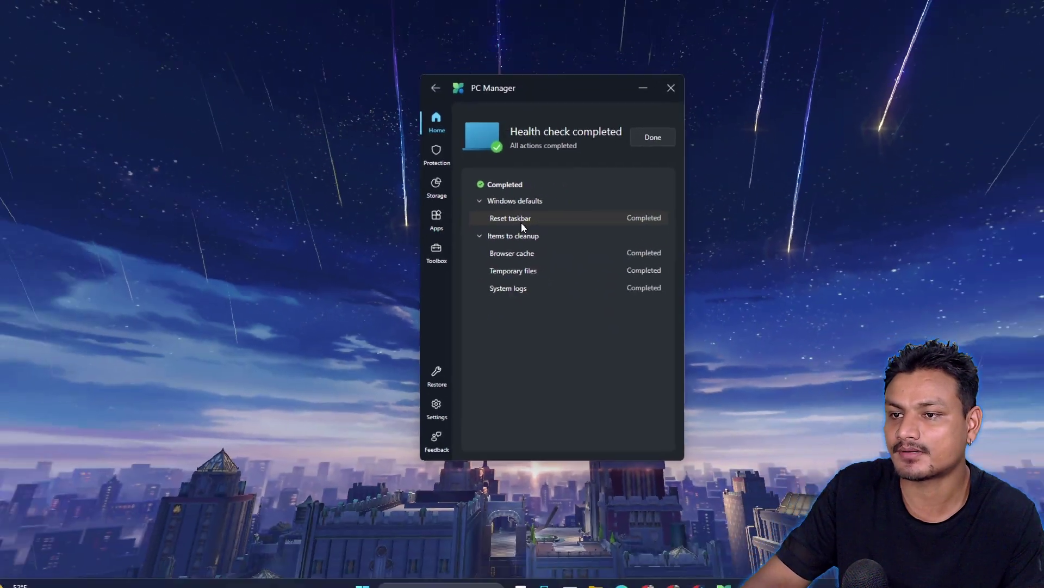
mouse_move(15, 580)
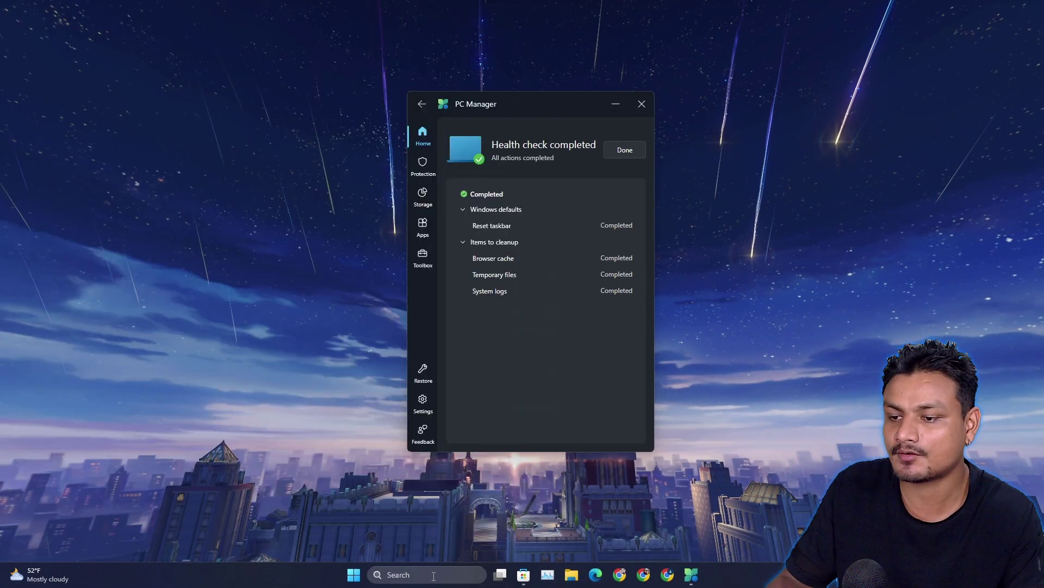
left_click(433, 575)
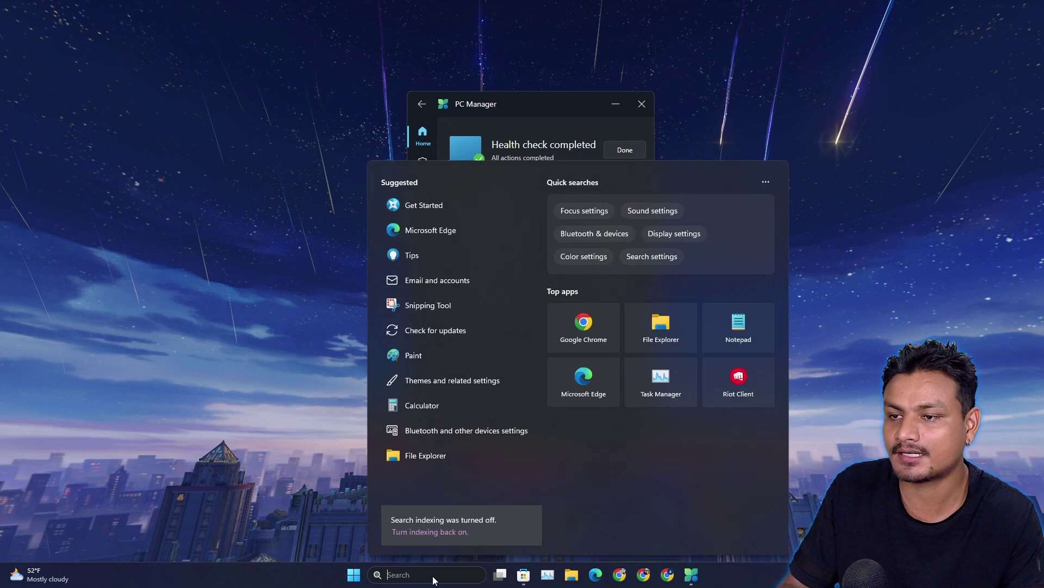
left_click(907, 329)
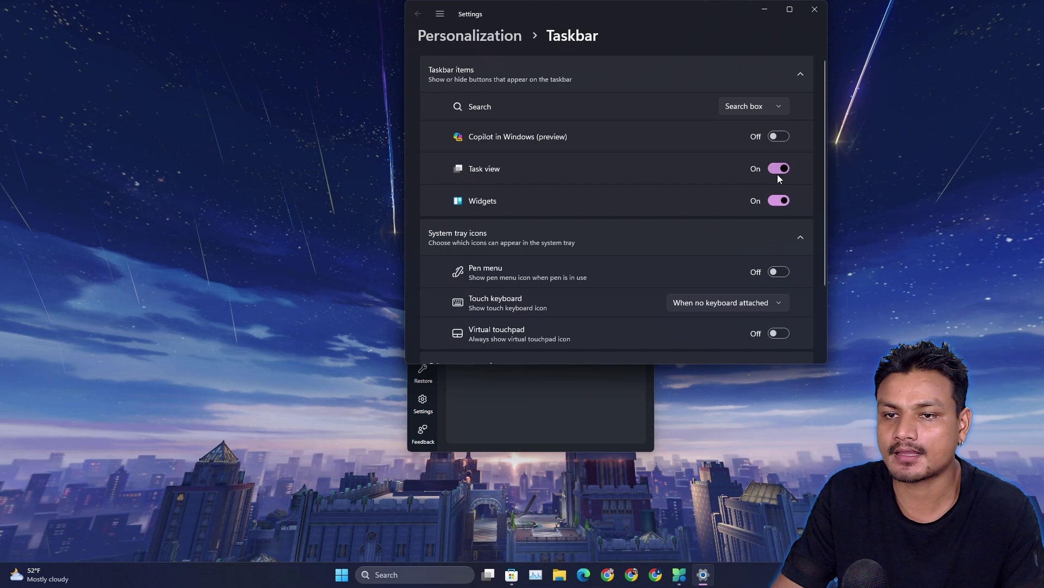
Turn taskbar Widgets off, set Search to Hide, close Settings, and dismiss PowerToys Run
left_click(778, 201)
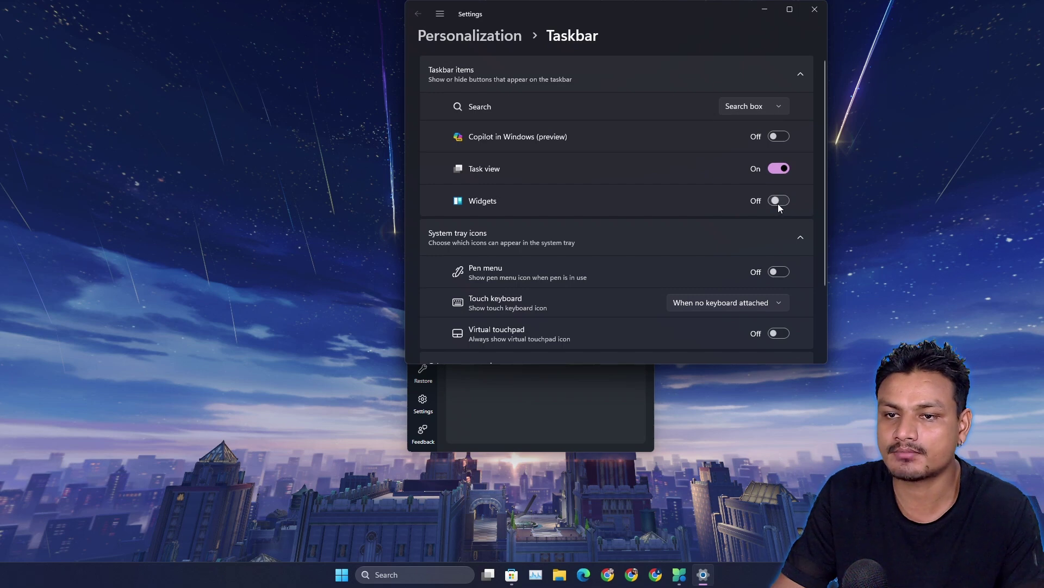
left_click(756, 106)
left_click(769, 47)
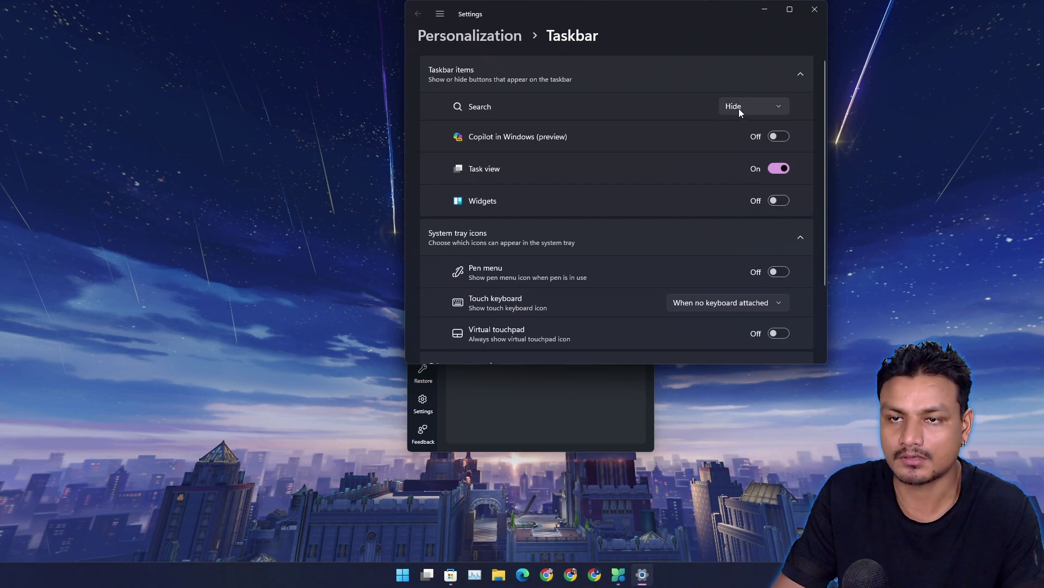
left_click(815, 9)
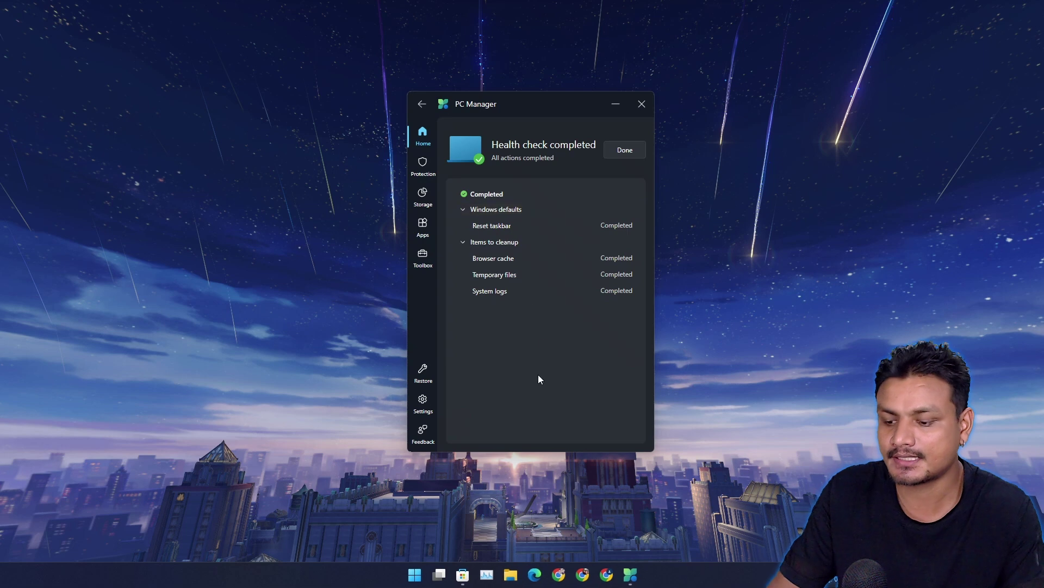
key("alt+space")
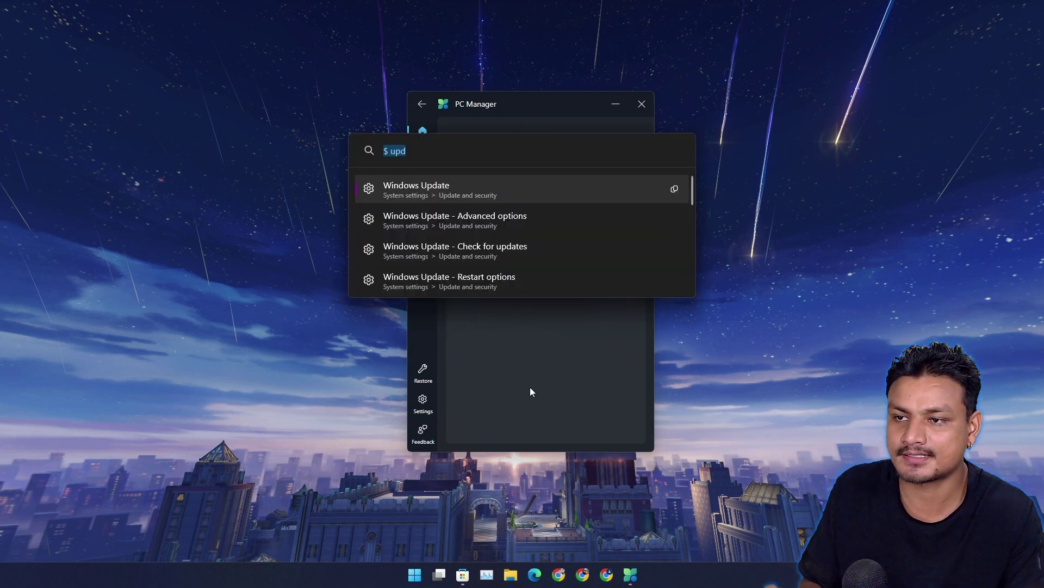
key("Escape")
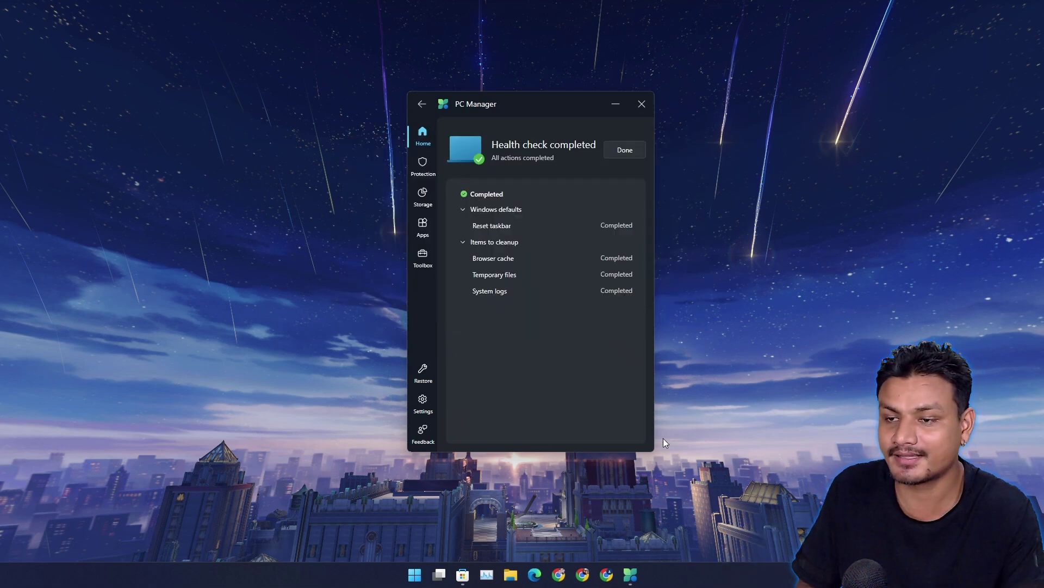
Rerun the health check with Reset taskbar unchecked, finish it, and start another check
left_click(629, 151)
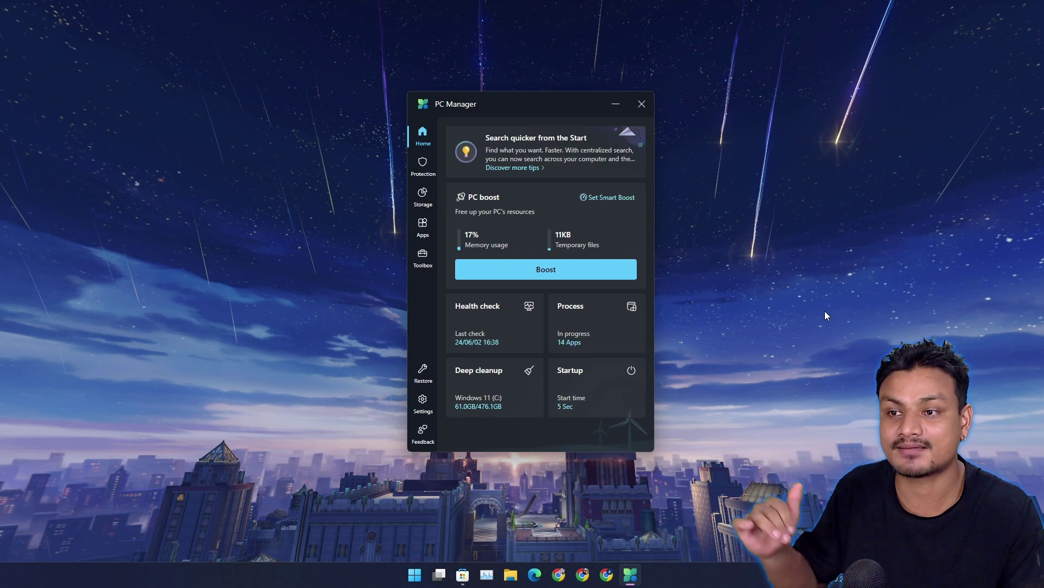
left_click(492, 321)
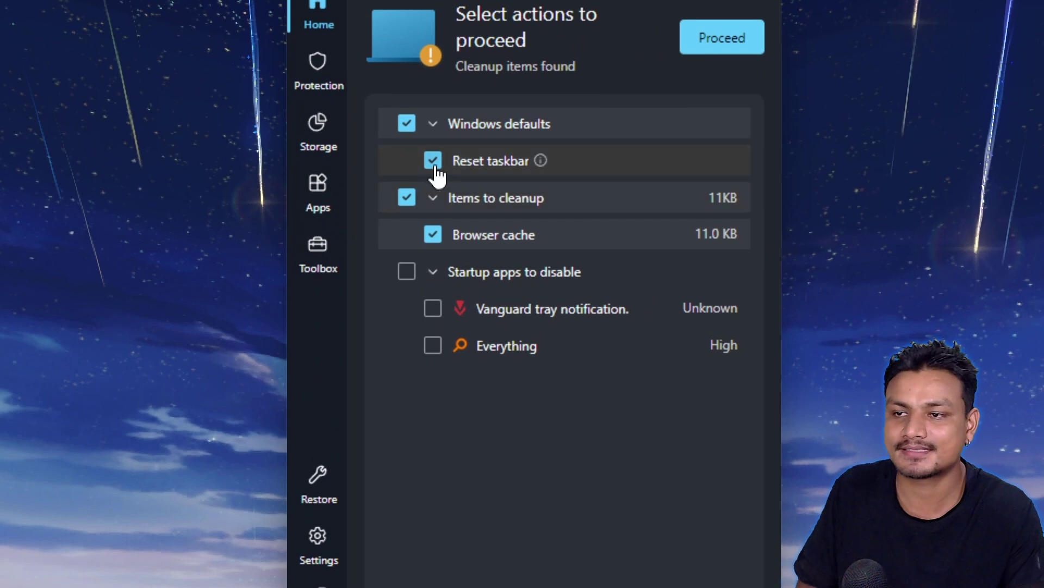
left_click(433, 163)
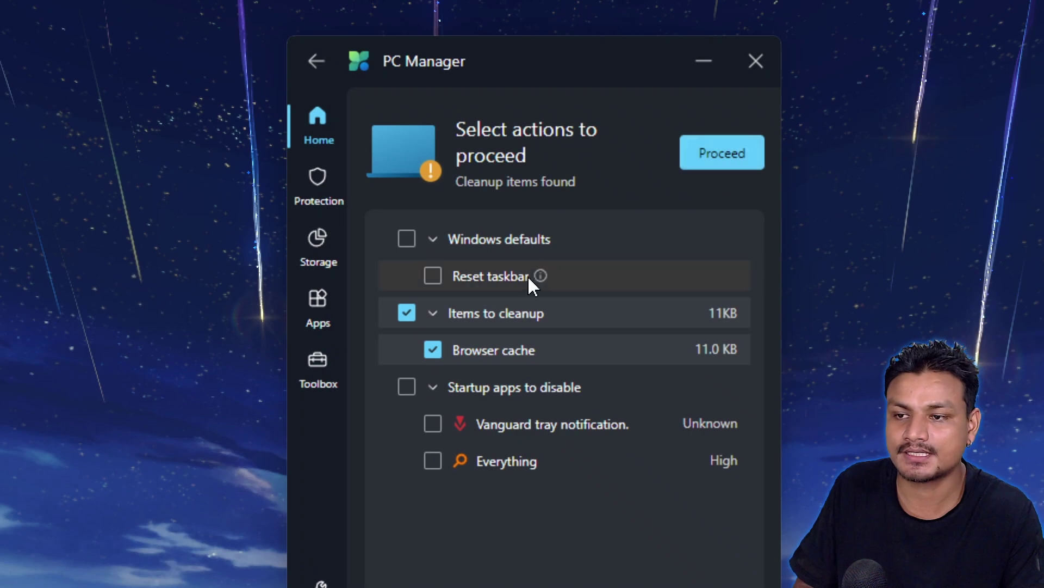
left_click(717, 154)
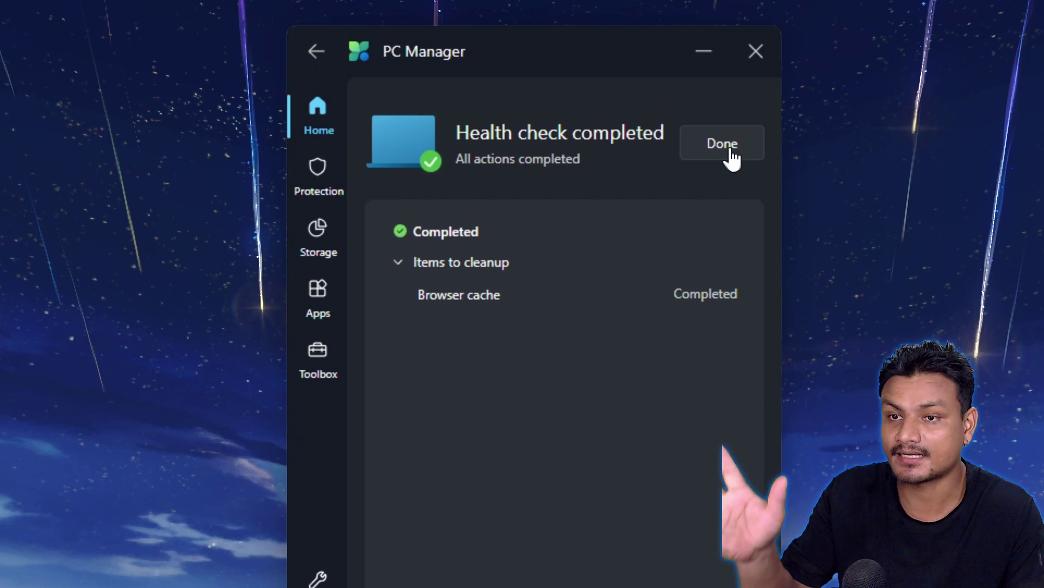
left_click(732, 155)
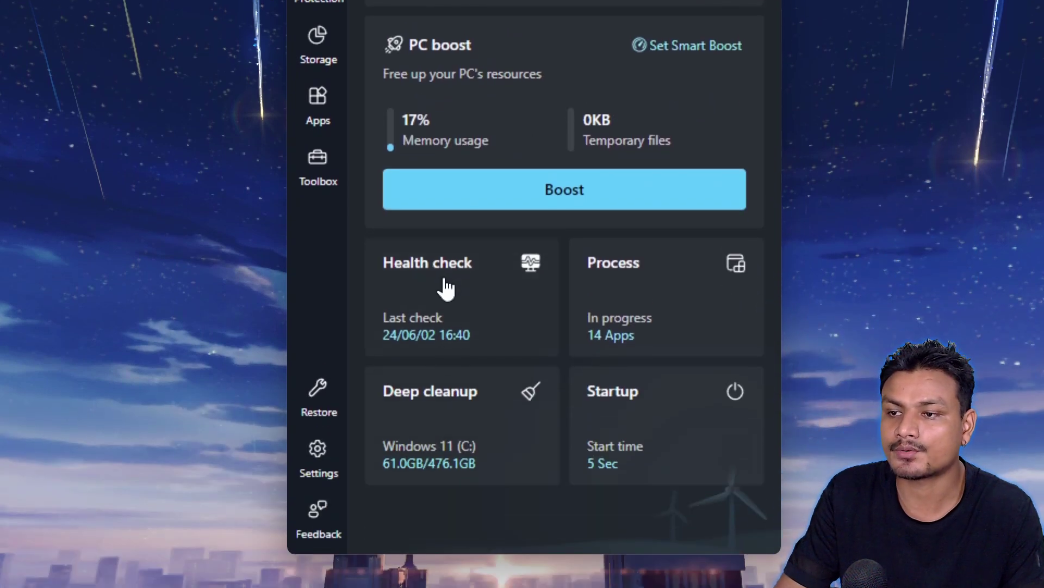
left_click(445, 287)
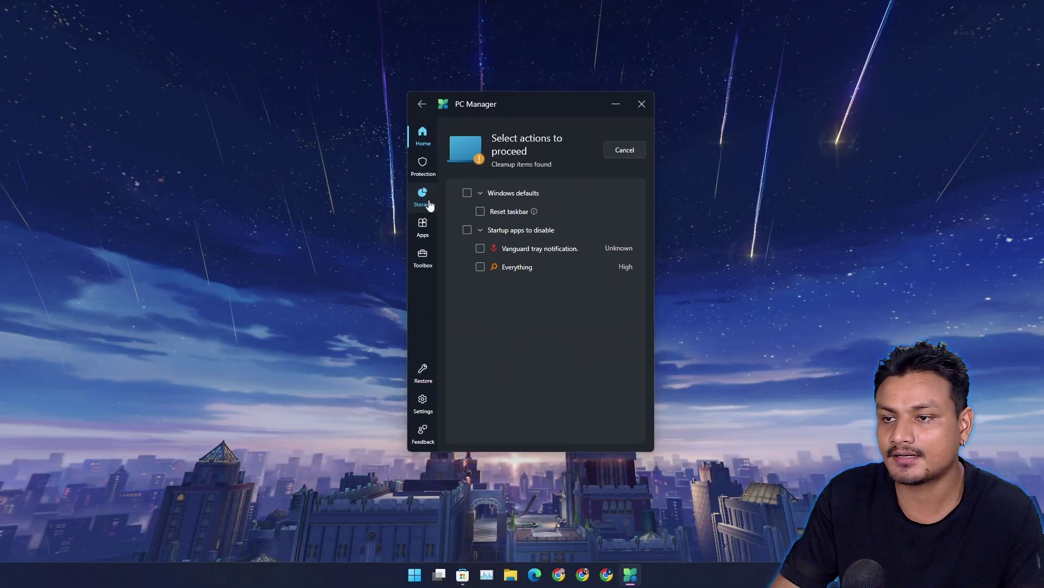
Set Google Chrome as the default browser from Protection's default browser settings
left_click(318, 217)
left_click(425, 233)
left_click(423, 195)
left_click(423, 166)
left_click(574, 272)
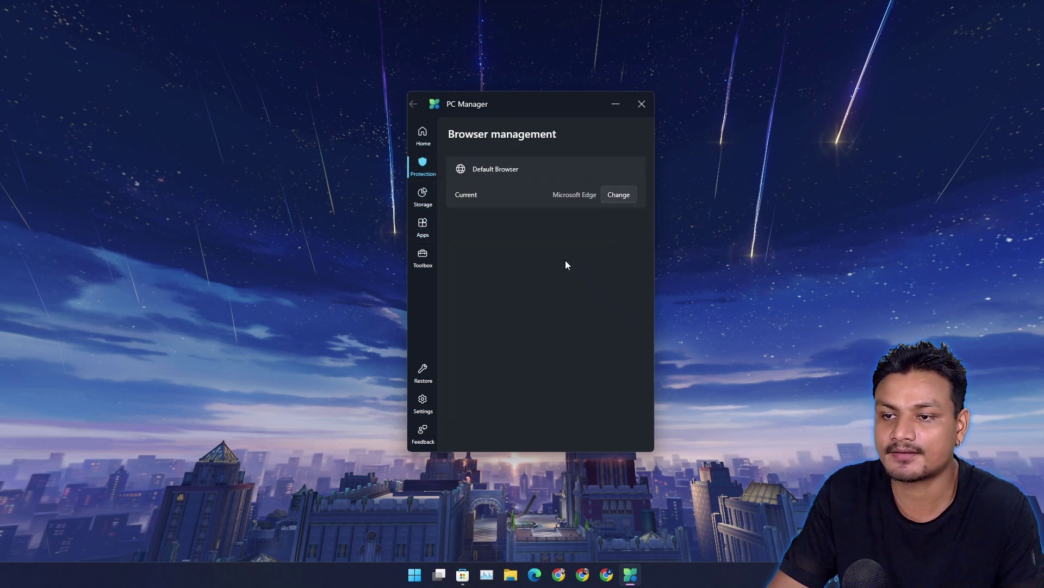
left_click(623, 199)
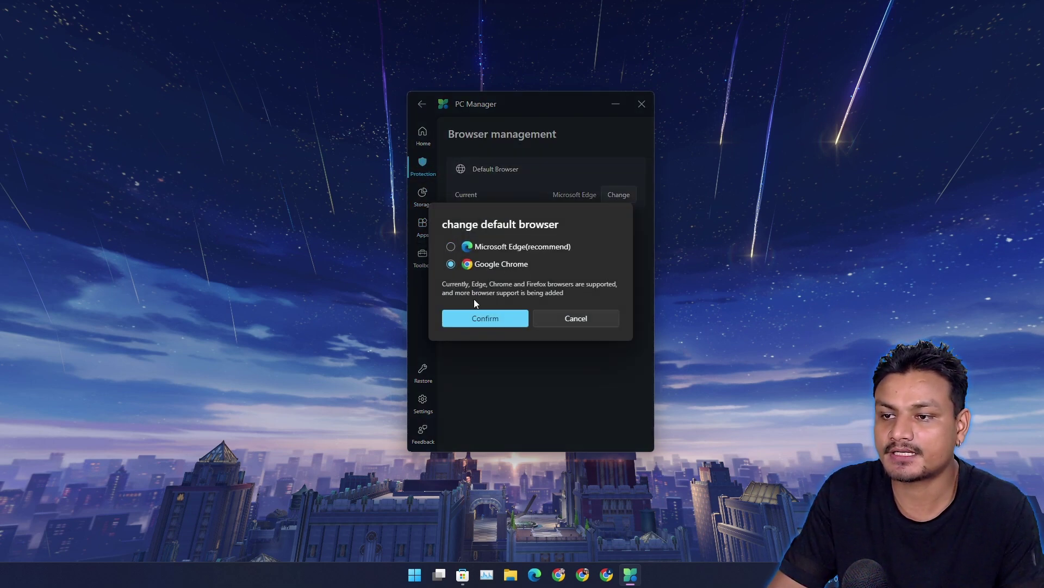
left_click(485, 319)
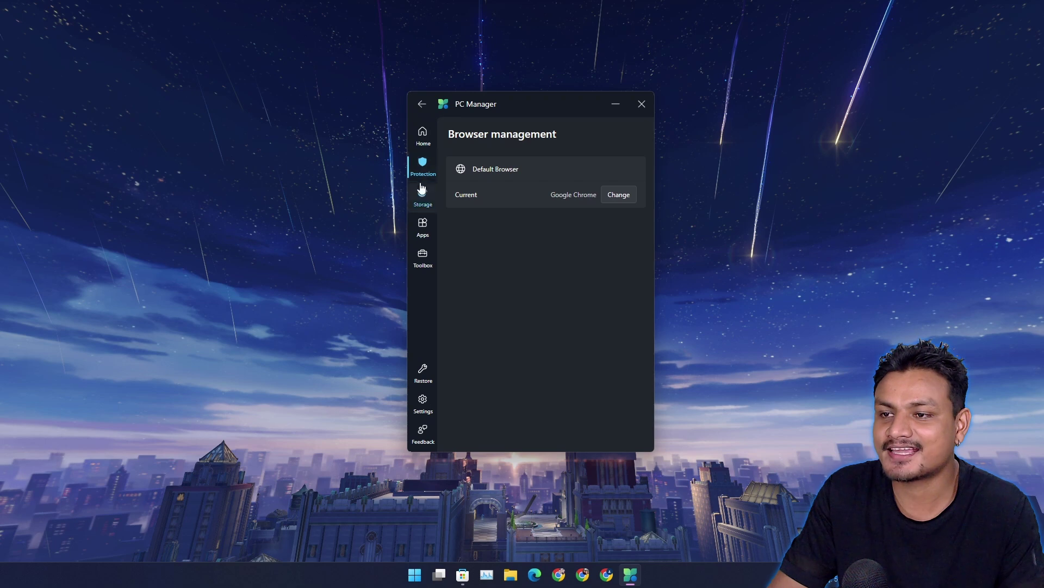
Run a health check from Home and review the Windows defaults group in its actions
left_click(422, 135)
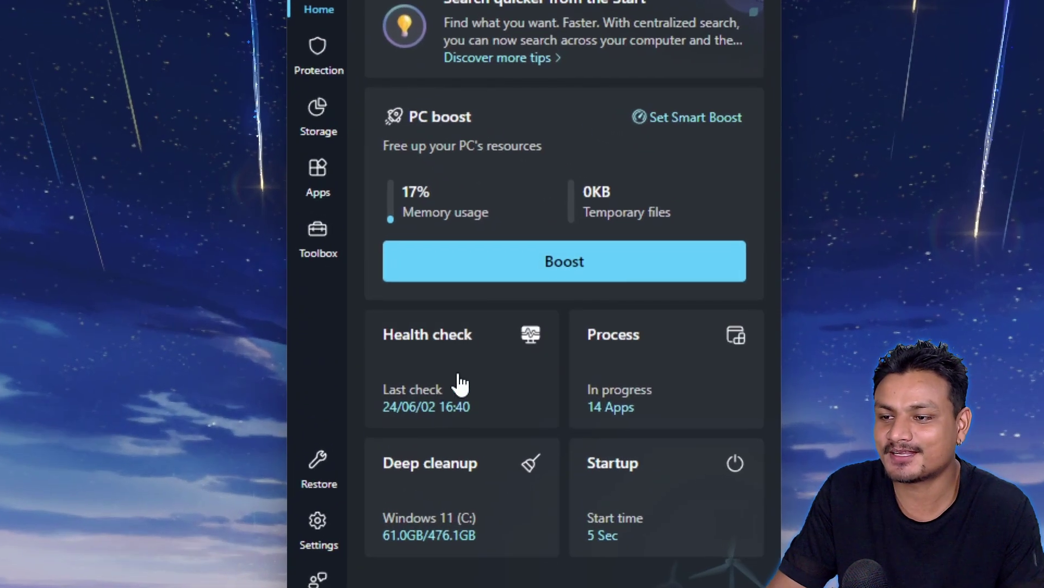
left_click(492, 325)
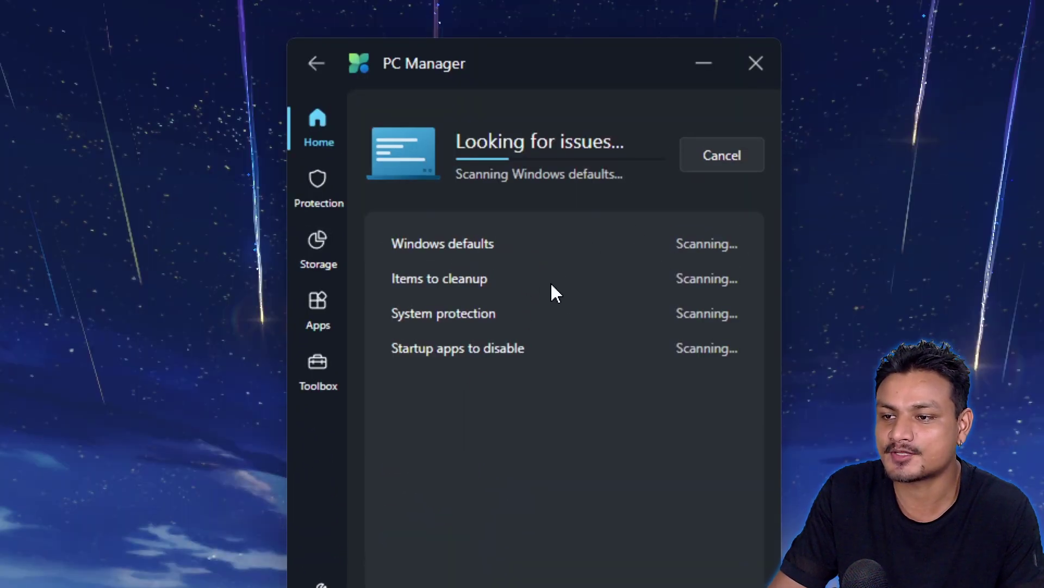
left_click(431, 241)
left_click(433, 241)
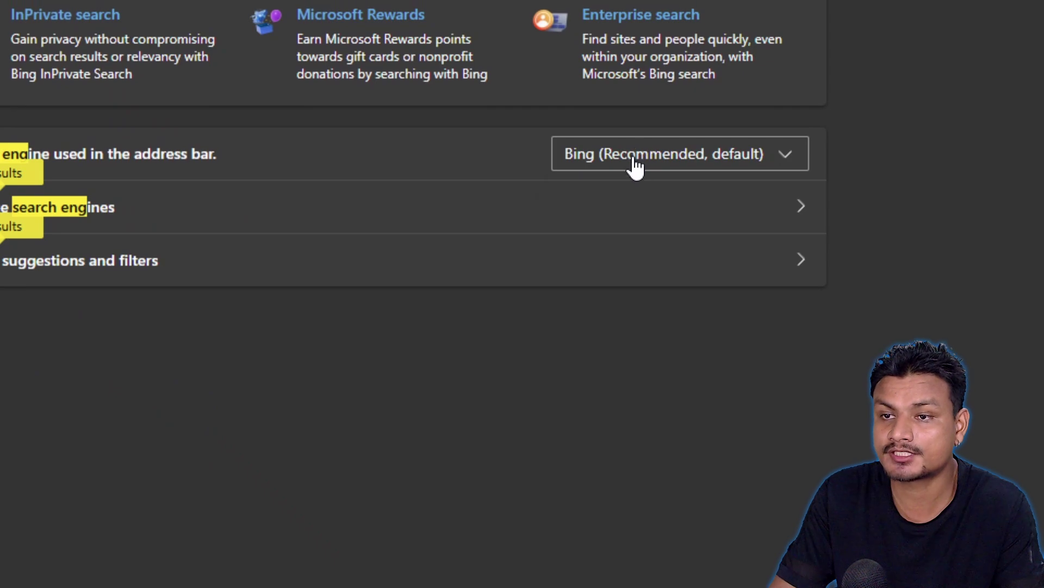
Switch Edge's address bar search engine from Bing to Google
left_click(632, 151)
left_click(616, 278)
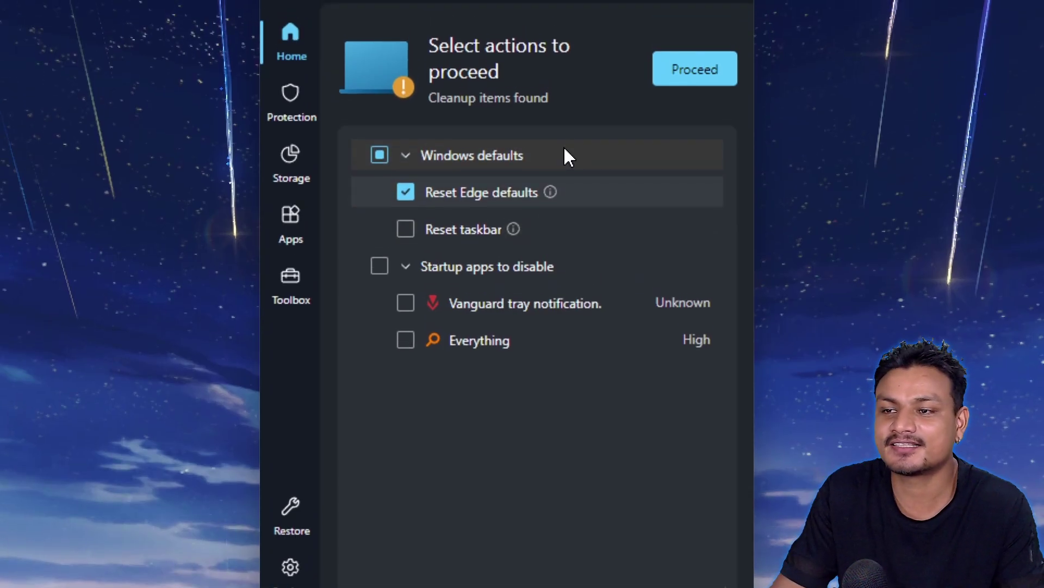
Keep Reset Edge defaults unchecked and return to the Home dashboard showing 18% memory usage
mouse_move(547, 194)
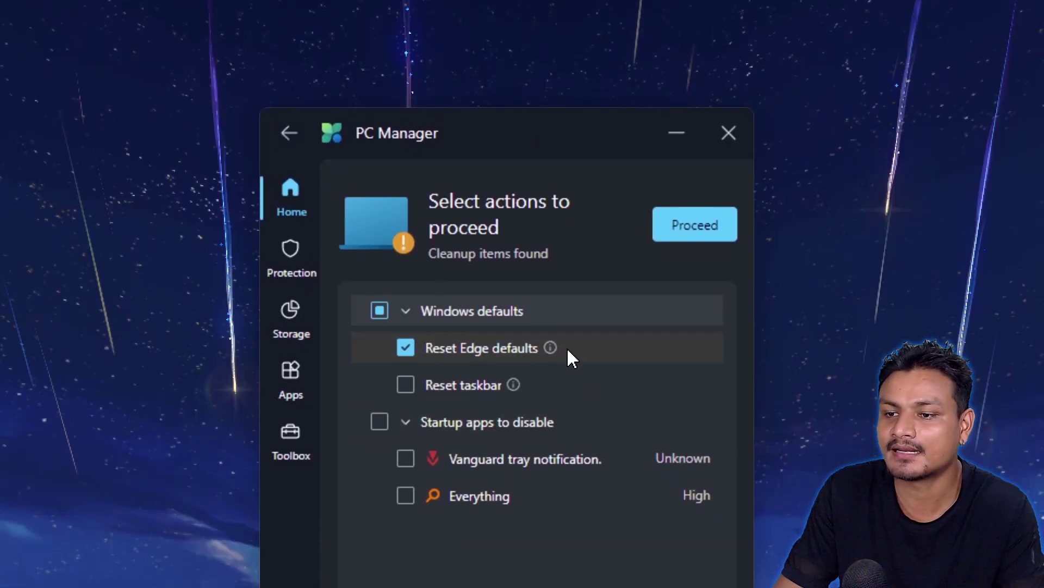
mouse_move(548, 197)
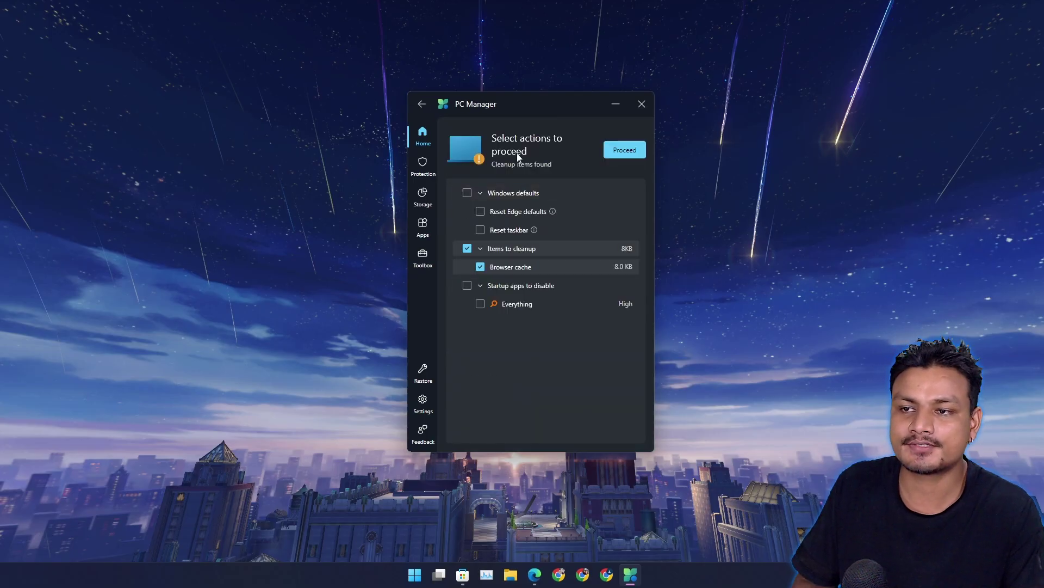
left_click(421, 107)
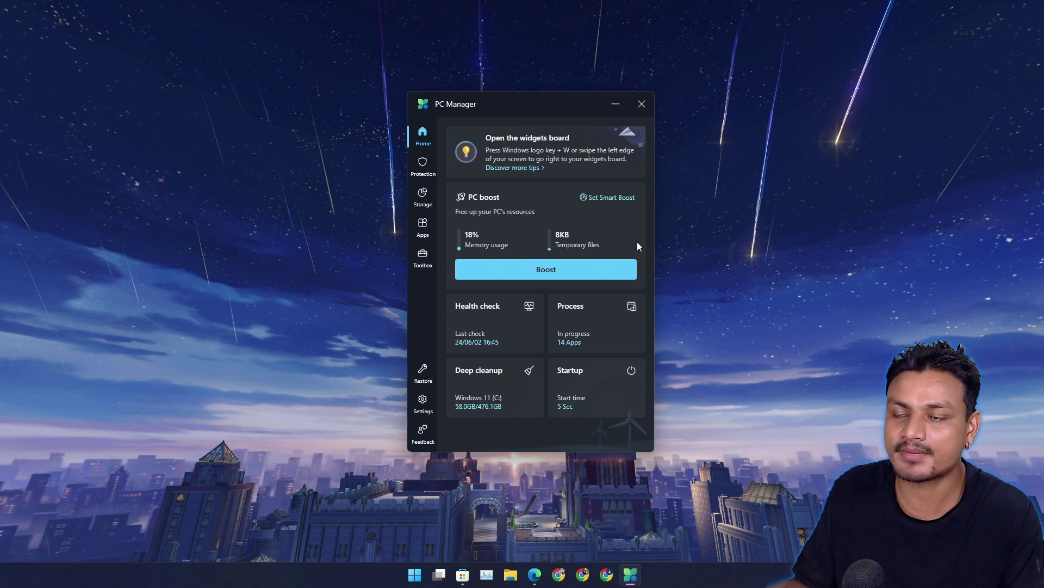
Close the Microsoft PC Manager window, leaving the empty Windows desktop
left_click(642, 104)
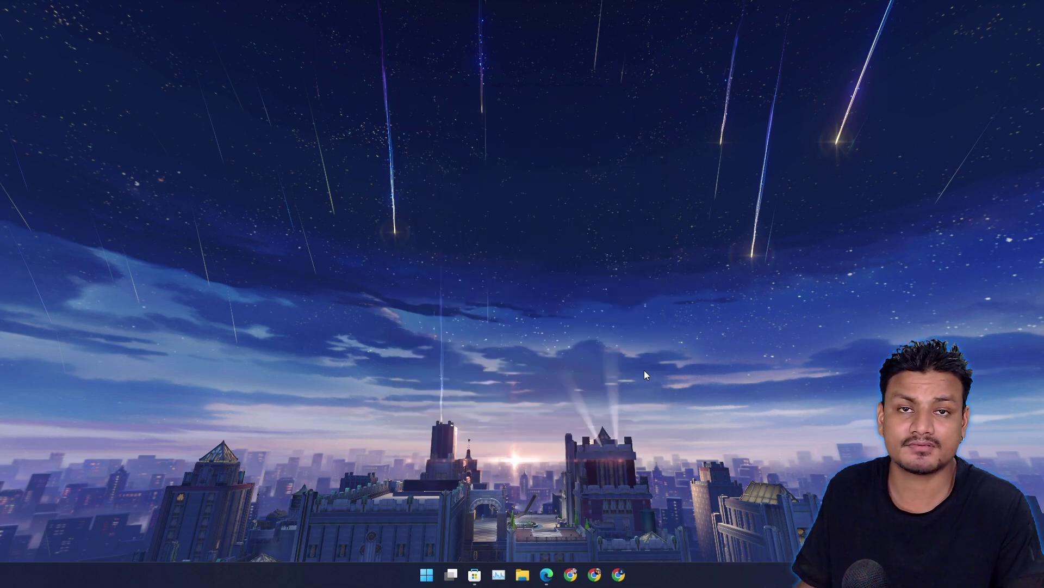